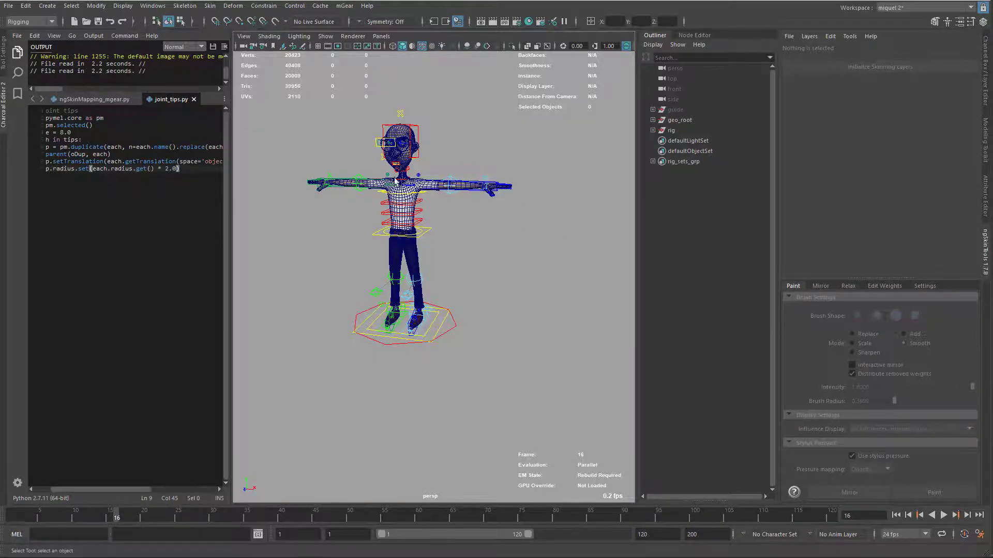
Frame the whole character rig in the viewport and open the HumanIK character controls
alt+right_drag(395, 181, 467, 179)
alt+middle_drag(468, 180, 510, 253)
alt+right_drag(509, 253, 474, 170)
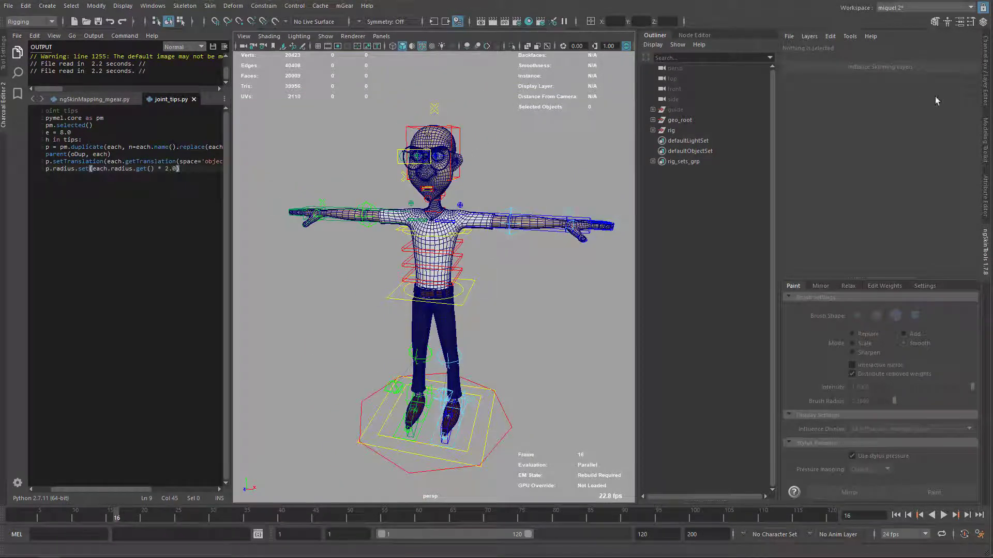
click(945, 27)
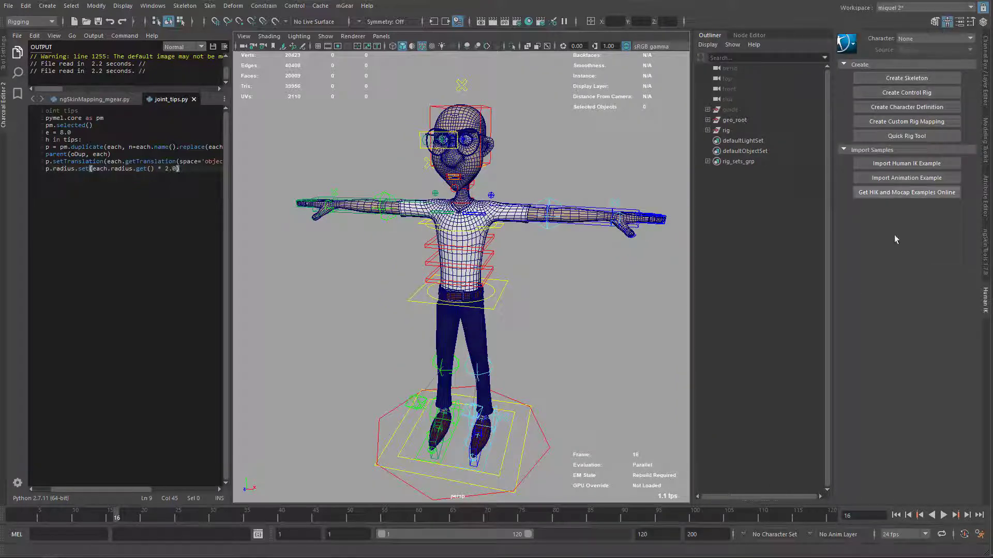
Detach mGear's Shifter Mocap commands as a floating window and place it over the viewport
click(345, 6)
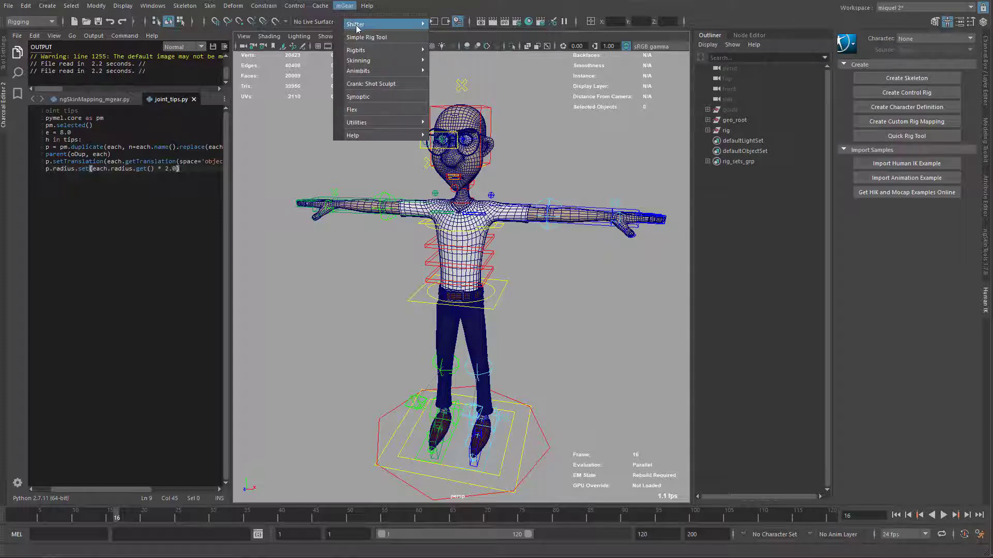
mouse_move(373, 71)
mouse_move(372, 50)
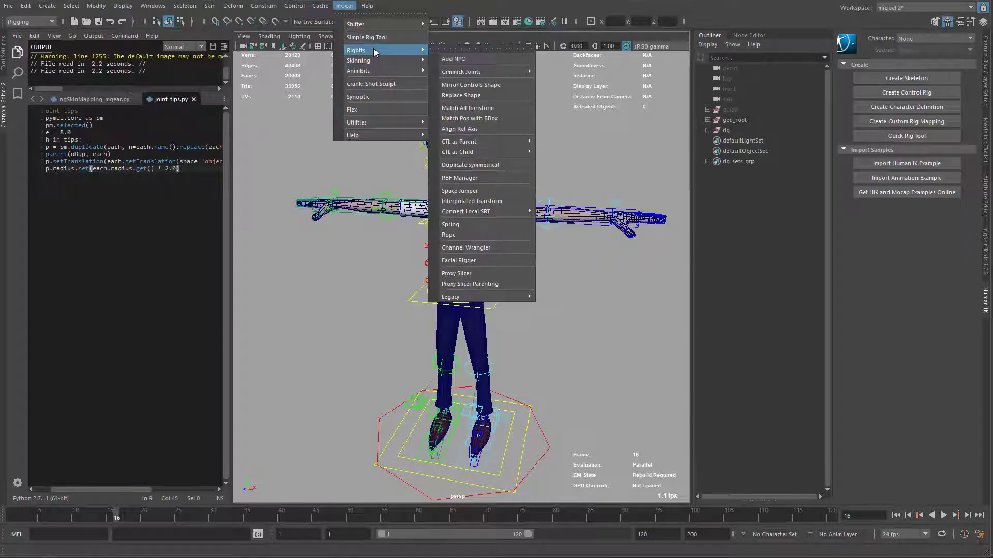
mouse_move(372, 24)
mouse_move(483, 149)
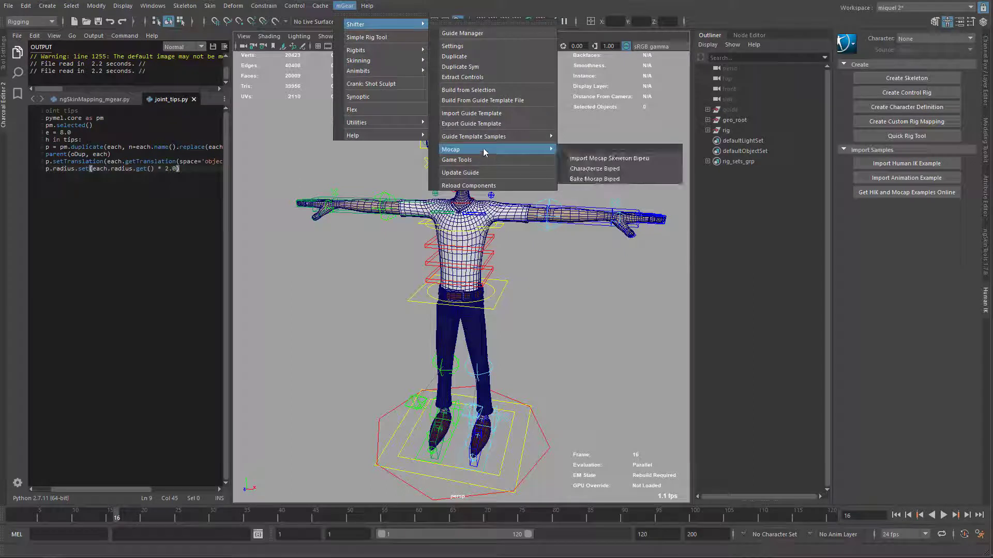
click(585, 149)
drag(601, 155, 568, 85)
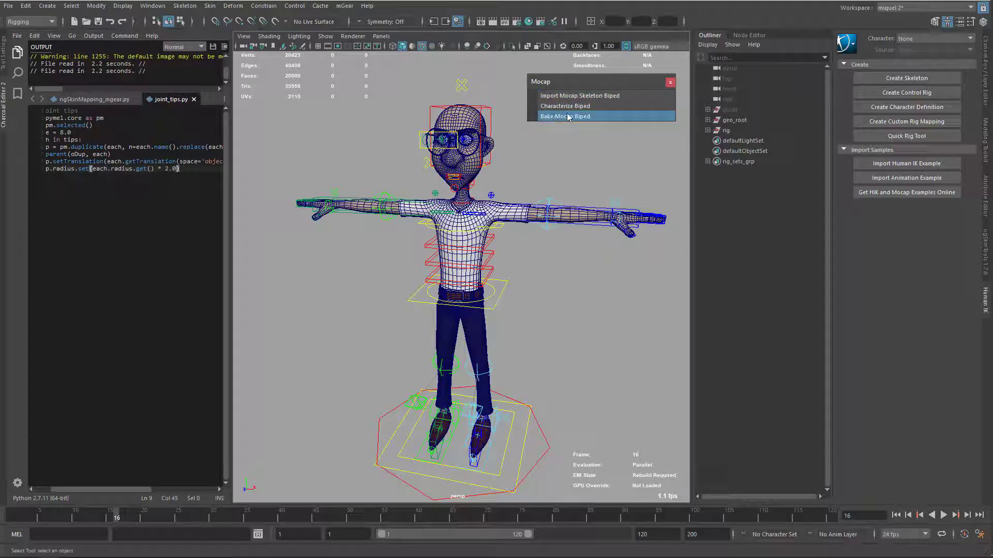
click(570, 117)
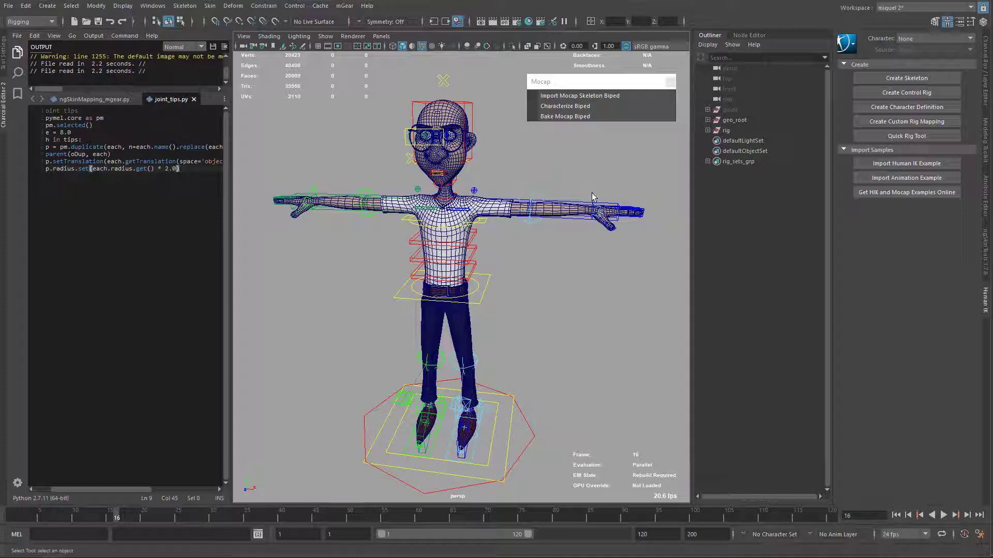
Import mGear's mocap skeleton biped into the scene with the character rig
alt+drag(471, 358, 536, 172)
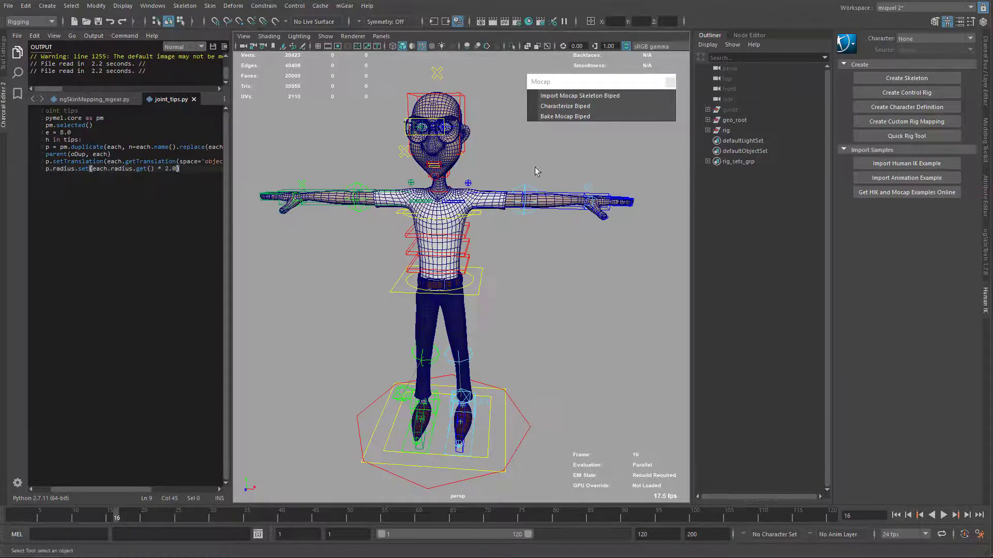
alt+drag(526, 280, 583, 213)
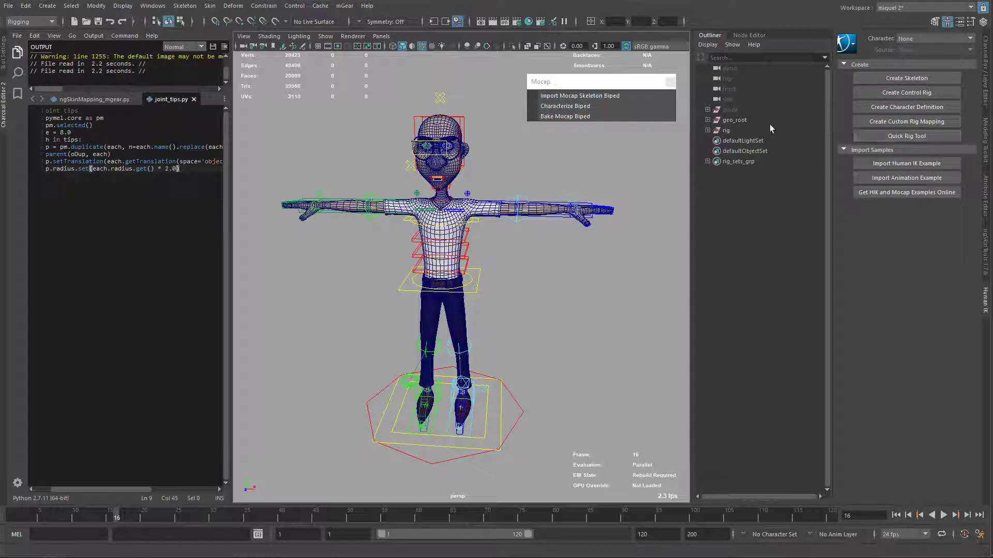
click(574, 96)
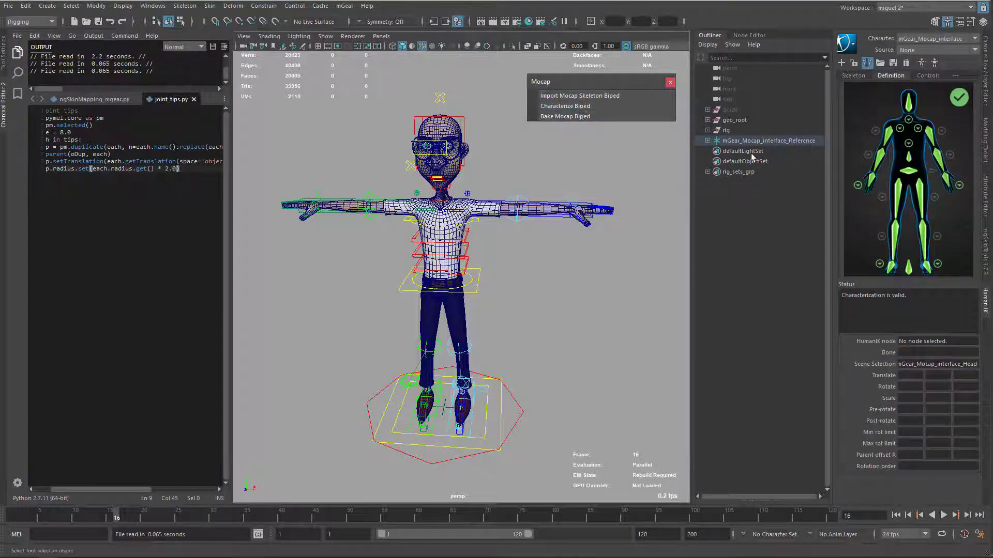
Hide the character meshes and select mGear_Mocap_interface_Reference to examine the imported skeleton against the rig controls
alt+drag(609, 243, 551, 273)
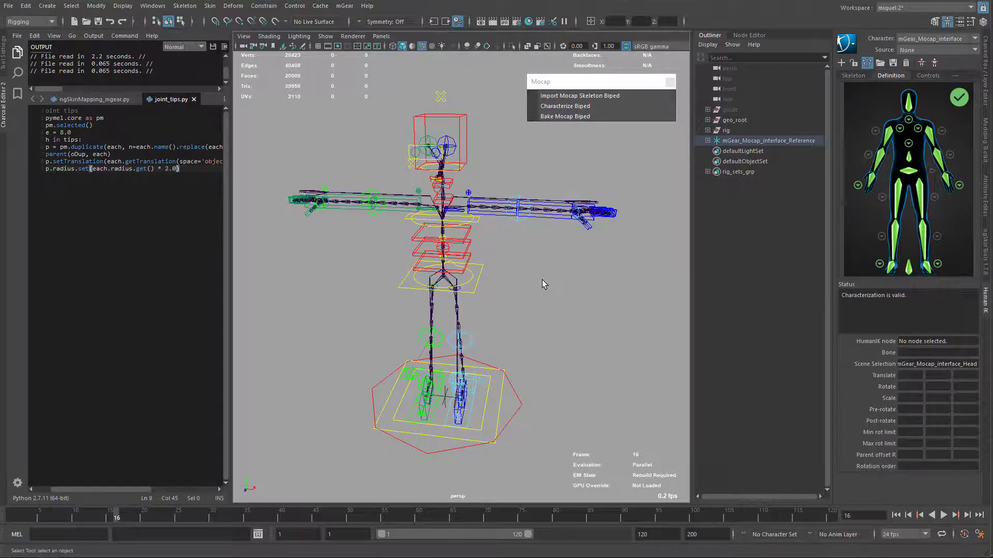
click(746, 140)
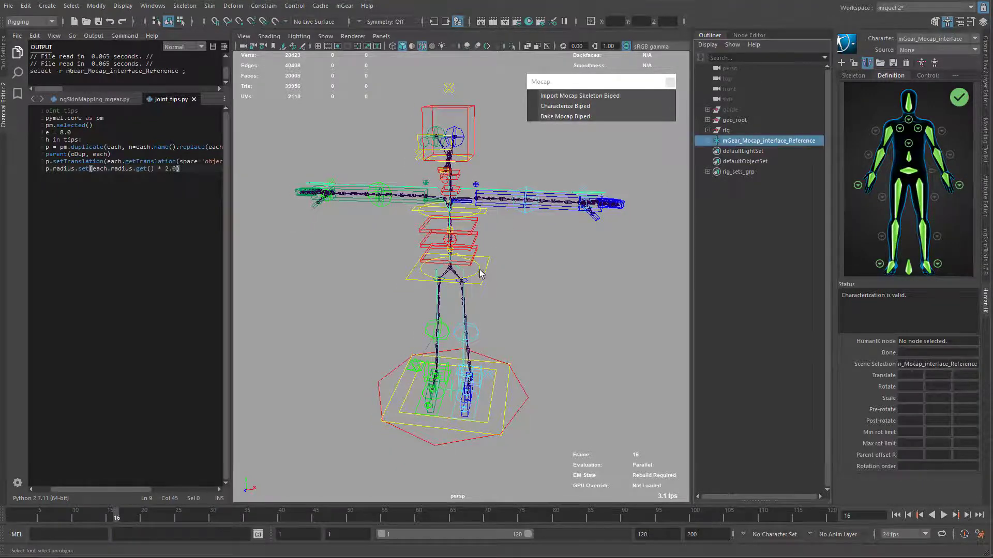
alt+drag(481, 272, 490, 273)
alt+right_drag(489, 273, 381, 251)
alt+drag(383, 253, 445, 197)
alt+drag(438, 145, 417, 212)
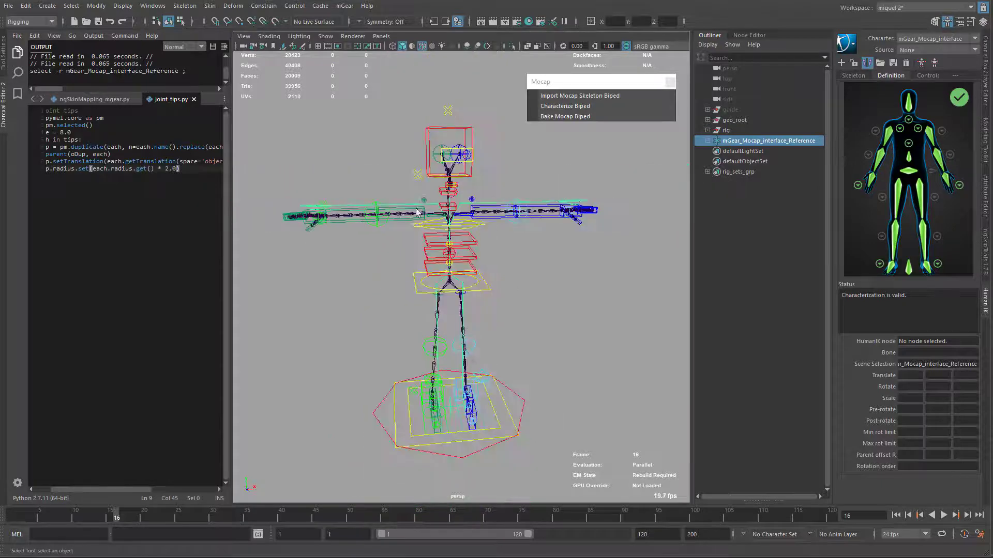
Try rotating both upper-arm FK controls down by about 46 degrees, undo the rotation and clear the selection
alt+drag(443, 243, 409, 214)
click(412, 216)
shift+click(499, 218)
key(e)
drag(541, 153, 527, 227)
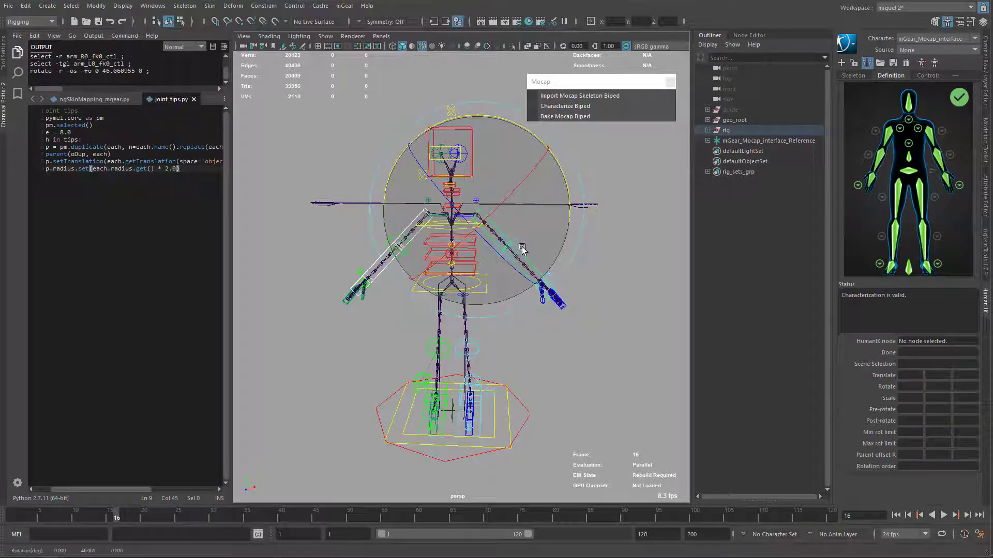
key(ctrl+z)
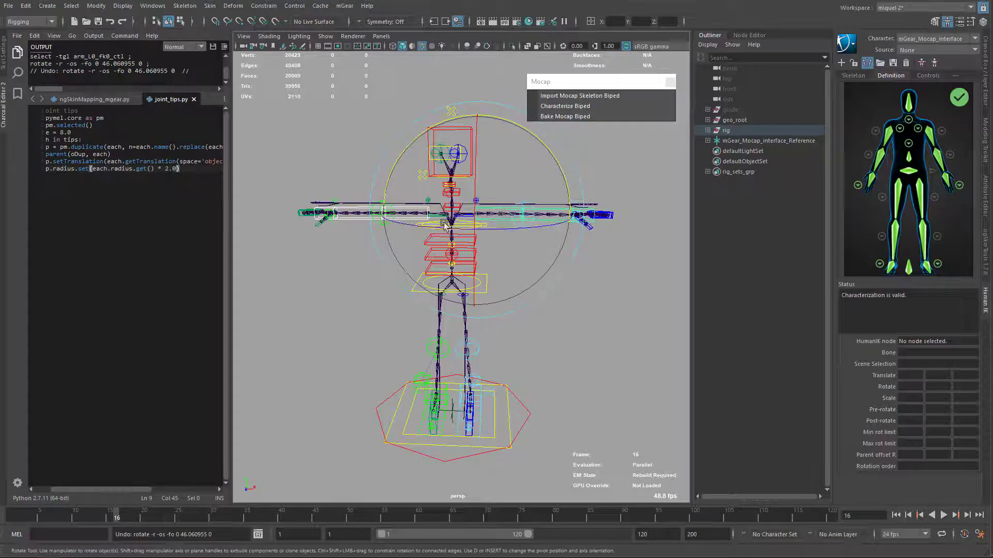
alt+drag(492, 245, 482, 211)
key(q)
click(504, 287)
Characterize the biped to link the rig with the imported mocap skeleton
alt+right_drag(505, 287, 500, 243)
alt+middle_drag(500, 244, 489, 250)
alt+drag(489, 250, 490, 269)
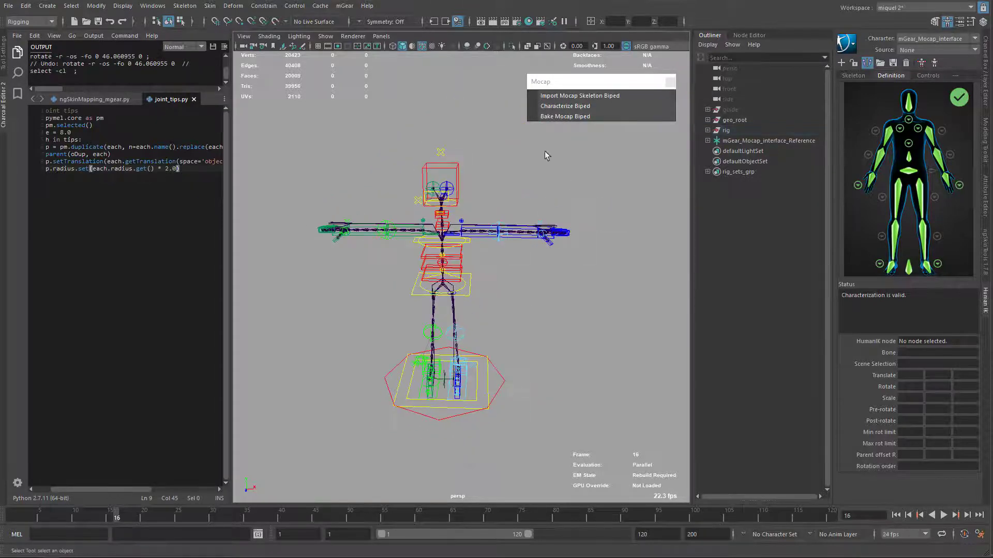
click(565, 106)
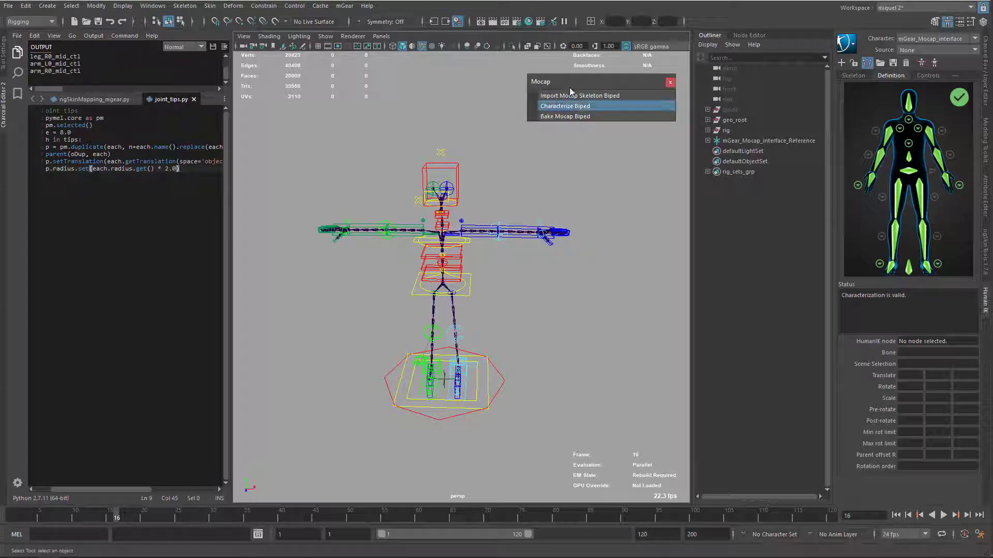
Create a HumanIK control rig by setting the source of the mGear_Mocap_interface character to Control Rig
alt+drag(352, 250, 503, 274)
scroll(557, 260, up, 5)
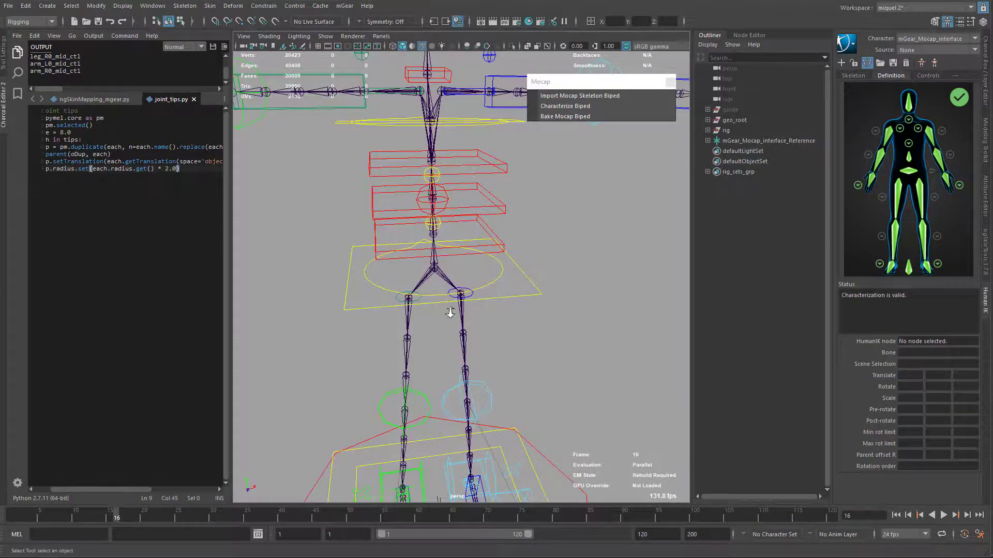
scroll(450, 313, down, 3)
scroll(524, 354, down, 3)
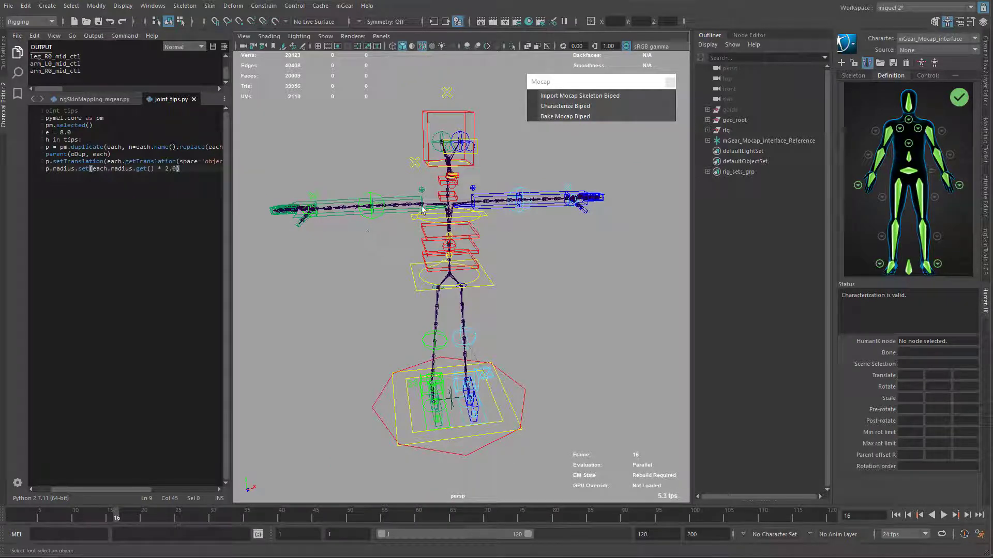
mouse_move(518, 241)
alt+mouse_down()
mouse_move(511, 271)
mouse_move(492, 240)
mouse_move(520, 258)
alt+mouse_up()
scroll(458, 194, up, 3)
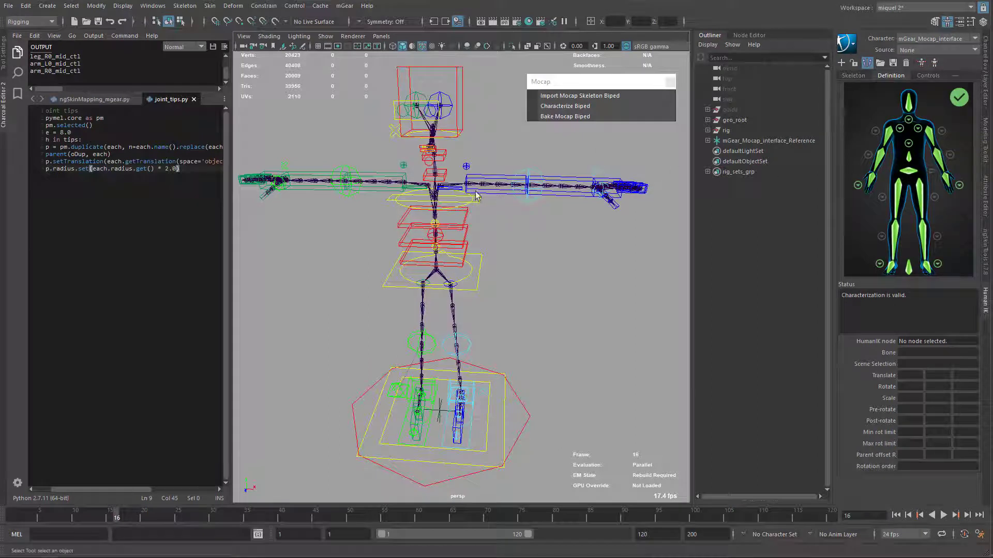
click(926, 52)
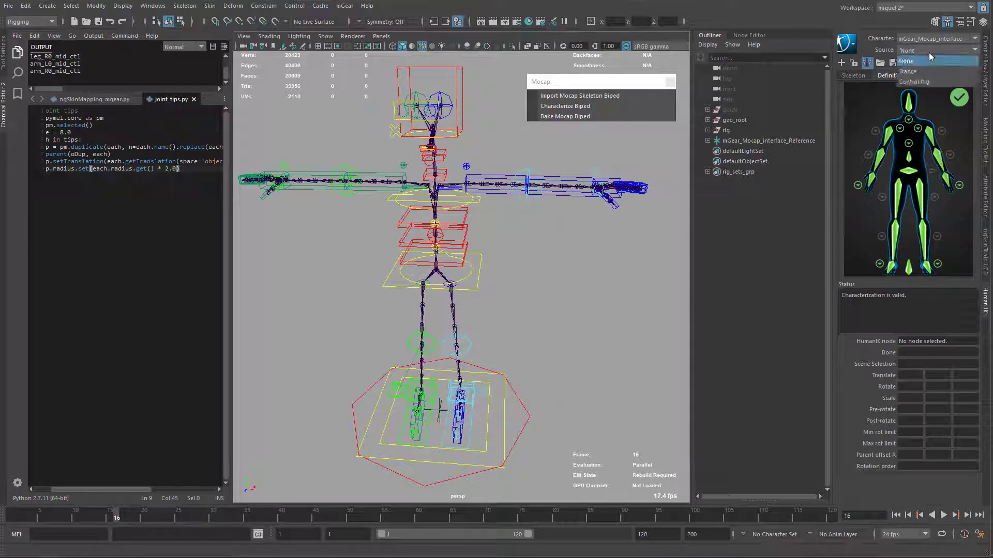
click(918, 81)
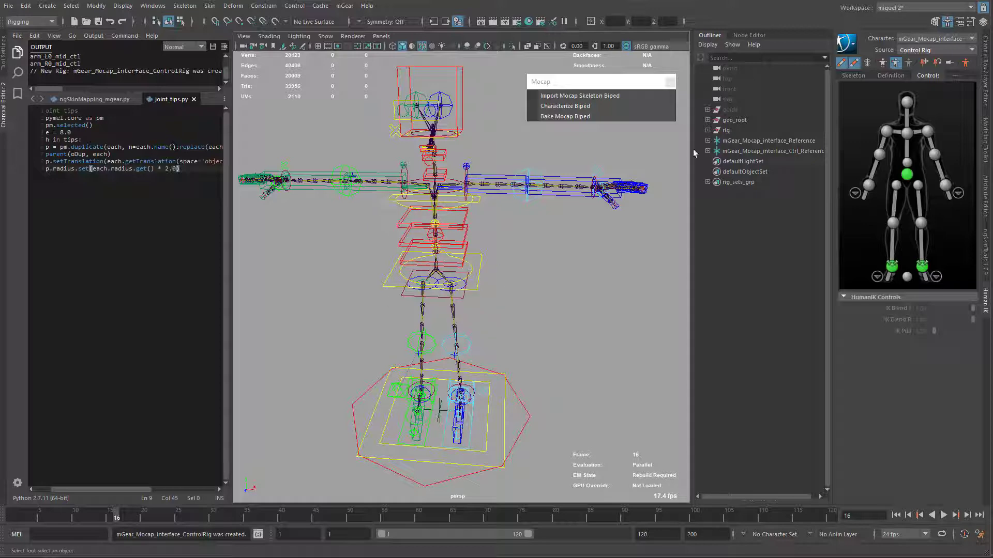
Show the character meshes, try moving the HumanIK effector on the character's left wrist, and undo the move
scroll(488, 192, down, 2)
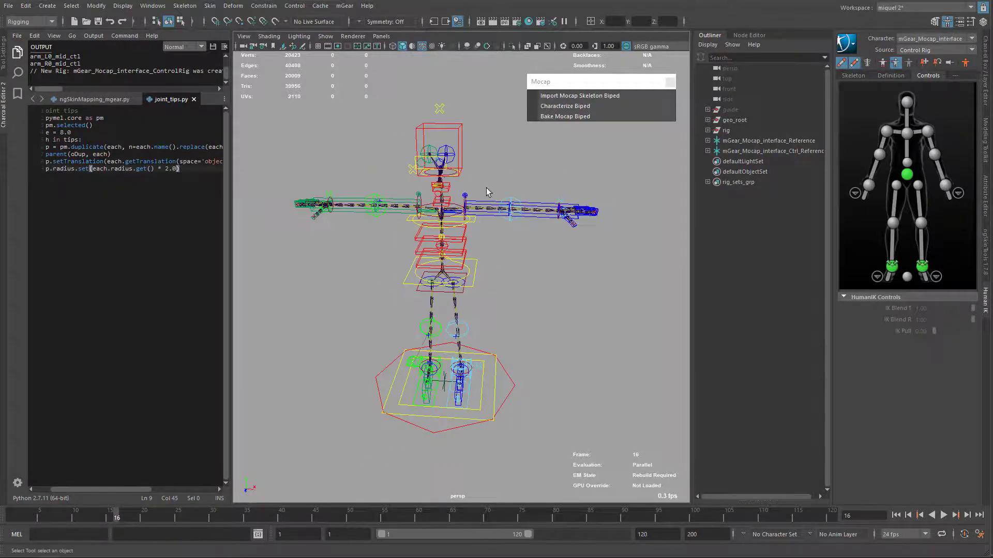
alt+drag(486, 190, 444, 192)
alt+right_drag(443, 193, 482, 195)
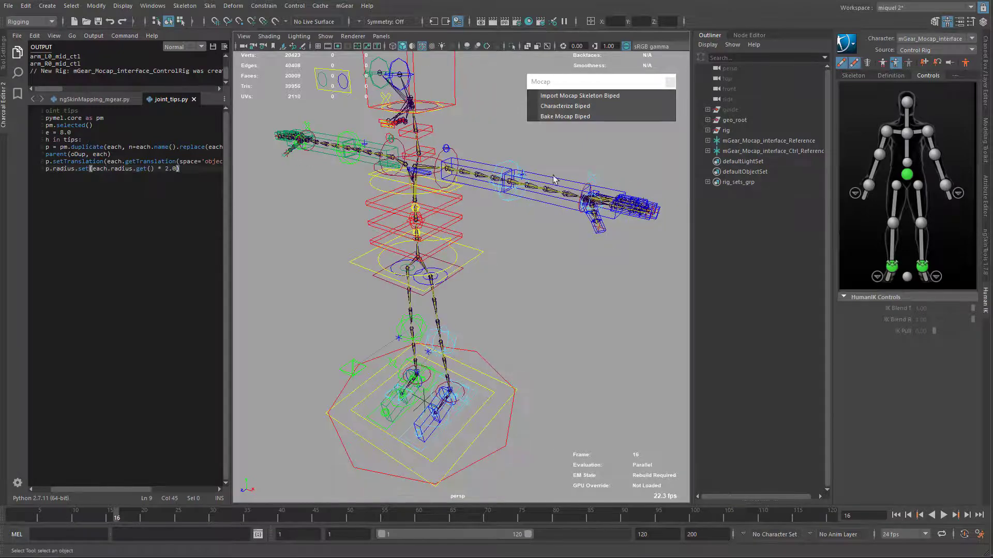
alt+drag(498, 244, 539, 244)
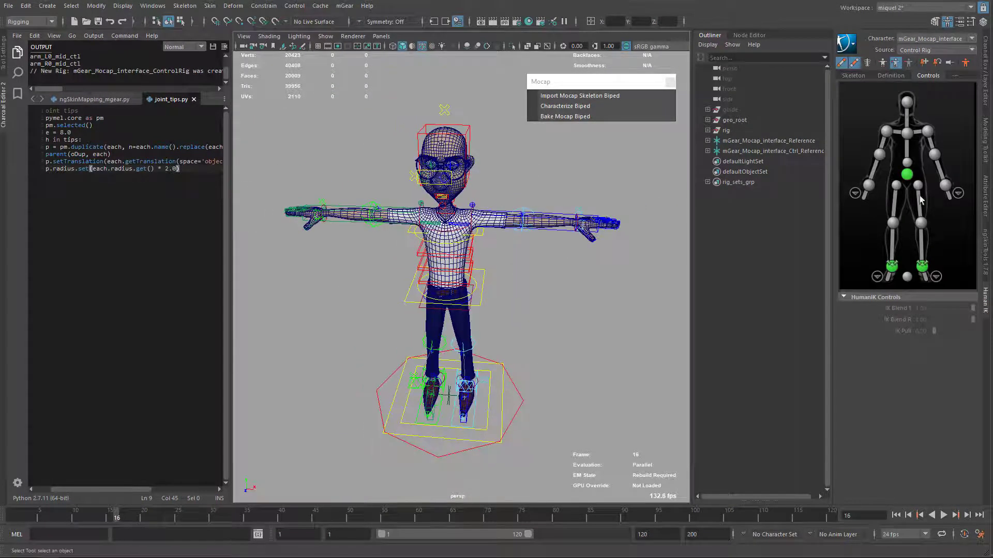
click(946, 186)
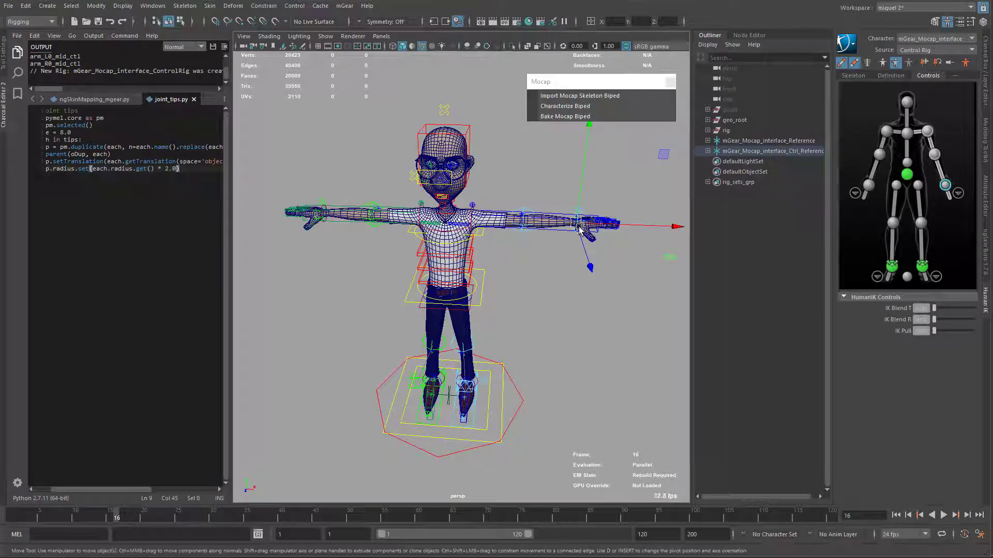
middle_drag(535, 278, 555, 268)
key(ctrl+z)
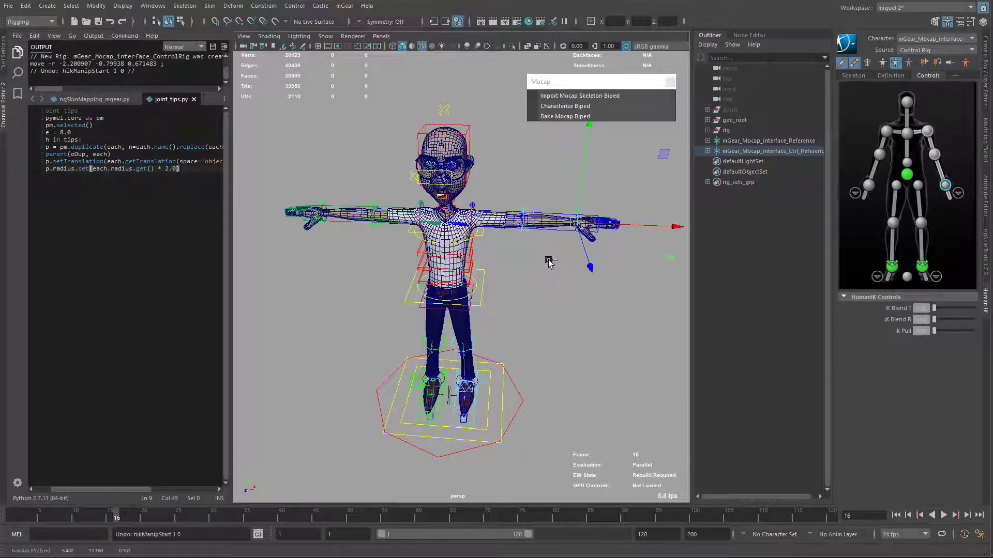
Set the HumanIK source of the mGear_Mocap_interface character to None
alt+middle_drag(581, 311, 575, 302)
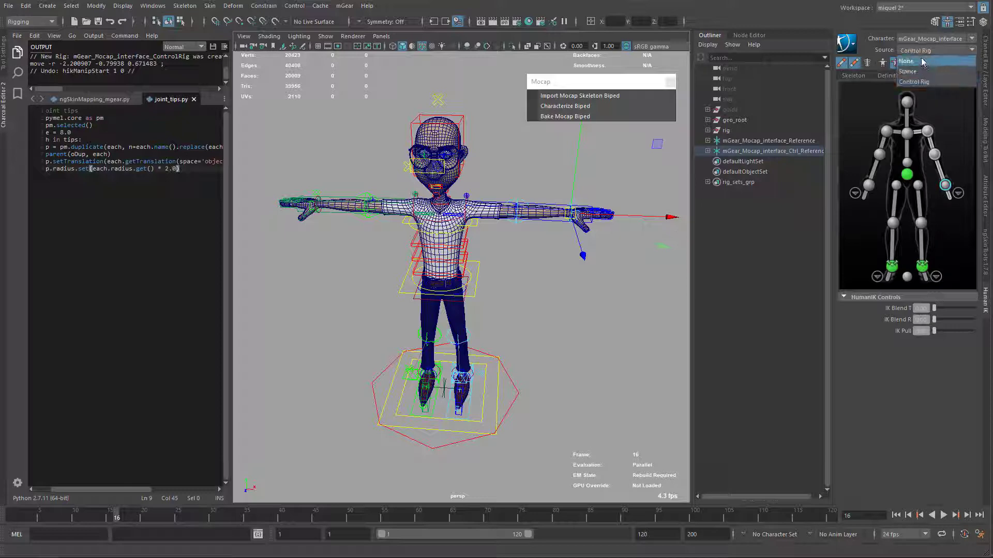
alt+drag(543, 180, 542, 181)
alt+middle_drag(542, 181, 541, 181)
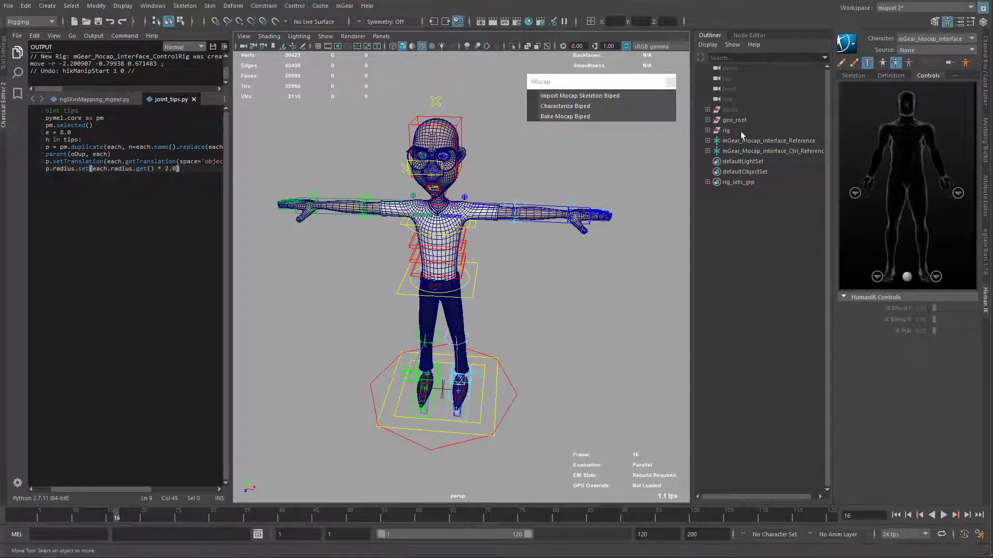
Bring the file explorer's mocap examples folder over the scene to view the sample animation files, and move it away
alt+drag(506, 385, 526, 351)
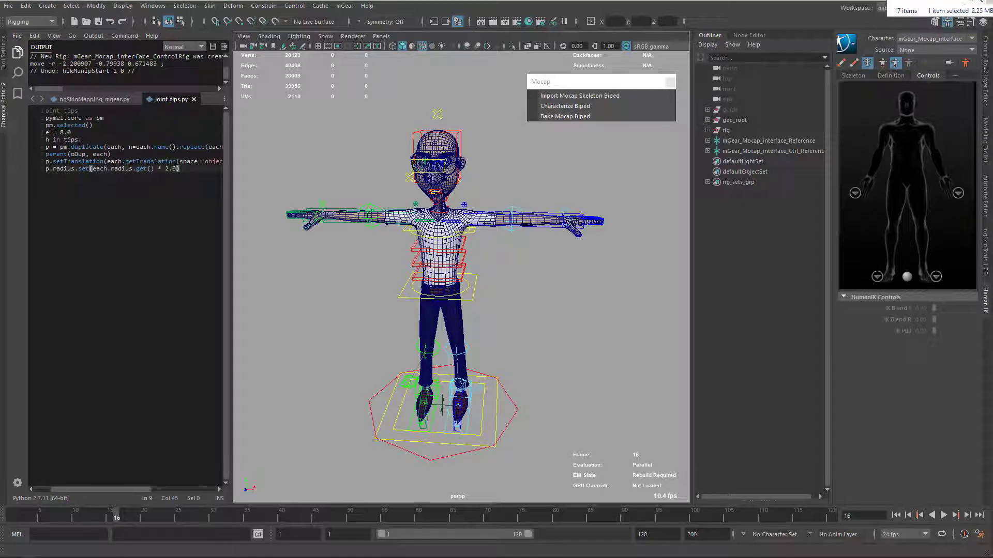
drag(992, 0, 602, 139)
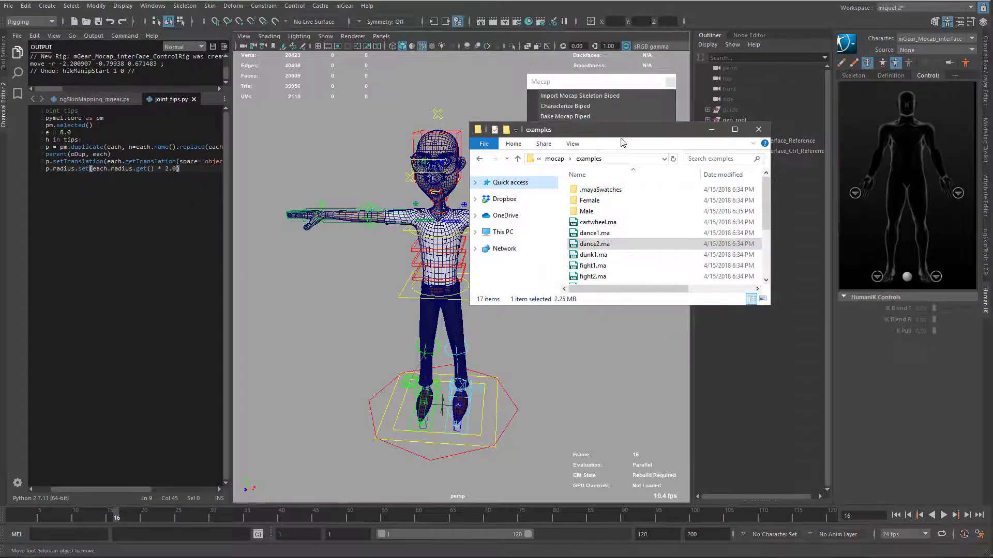
drag(621, 136, 992, 132)
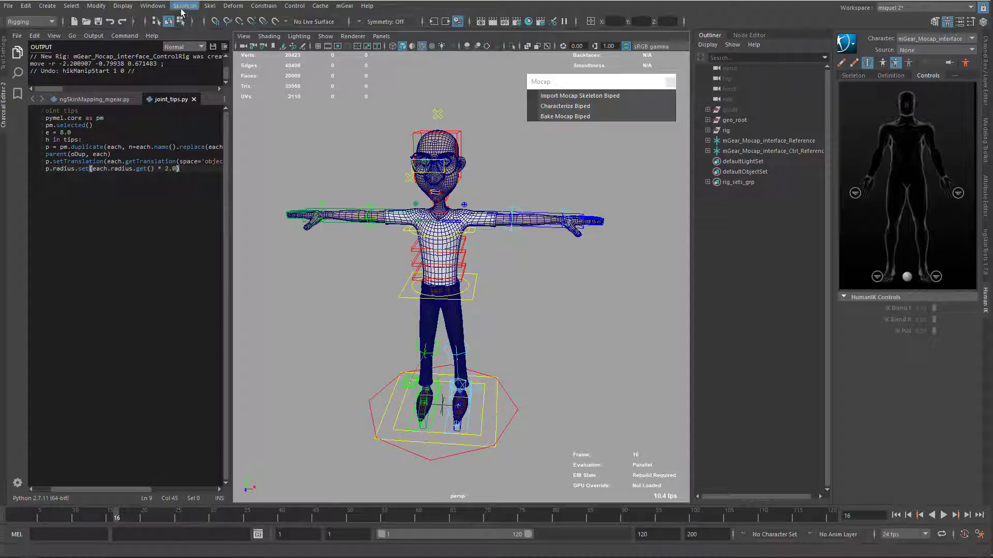
Open the Content Browser and position it over the viewport to view the Generic motion capture examples
click(154, 8)
mouse_move(186, 46)
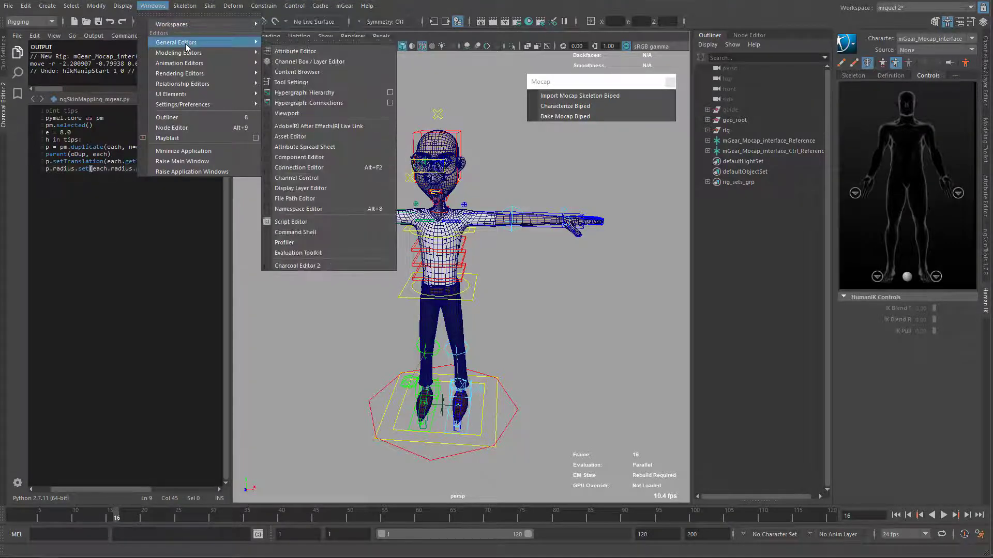
click(290, 72)
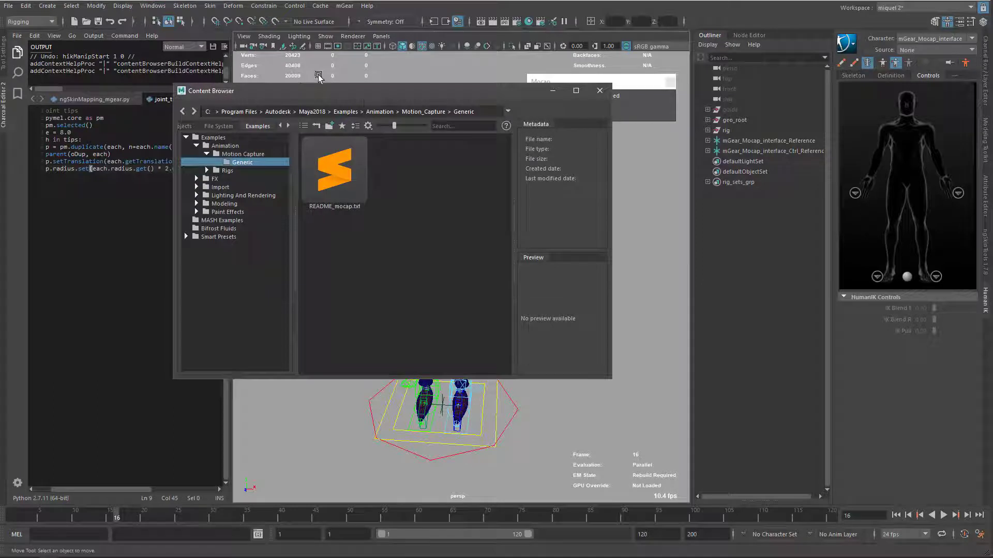
drag(355, 98, 513, 90)
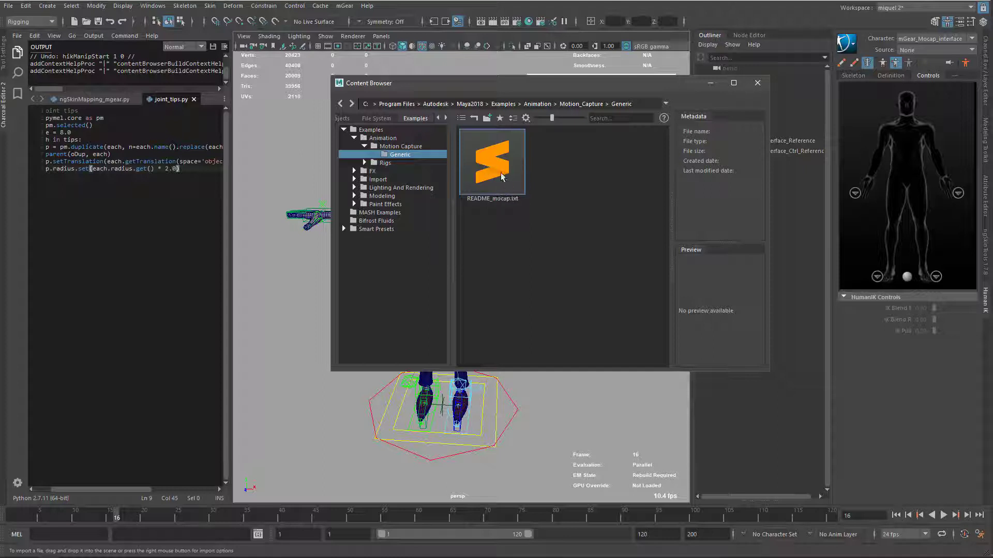
Open README_mocap.txt in the script editor, read about the moved animation examples, and close the Content Browser
drag(495, 169, 196, 248)
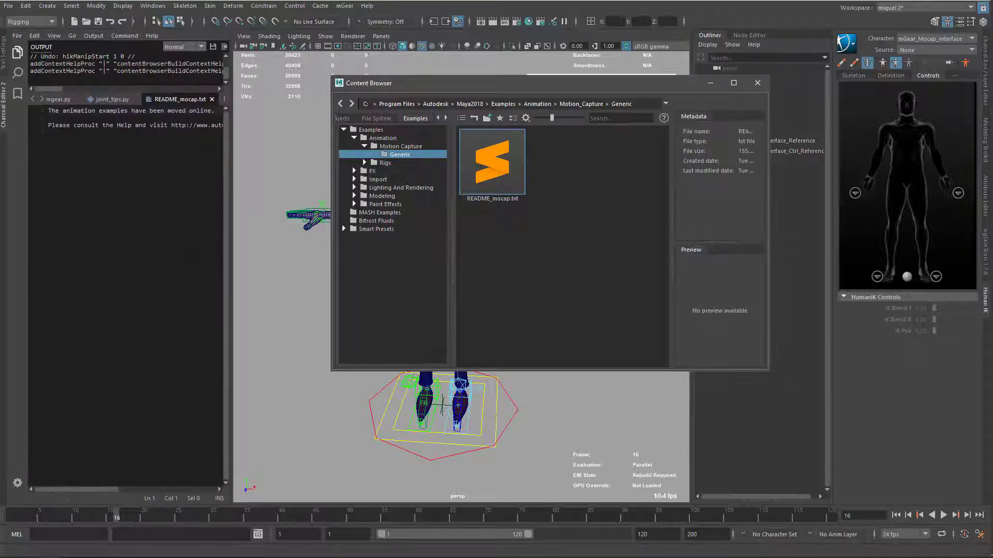
drag(82, 490, 146, 490)
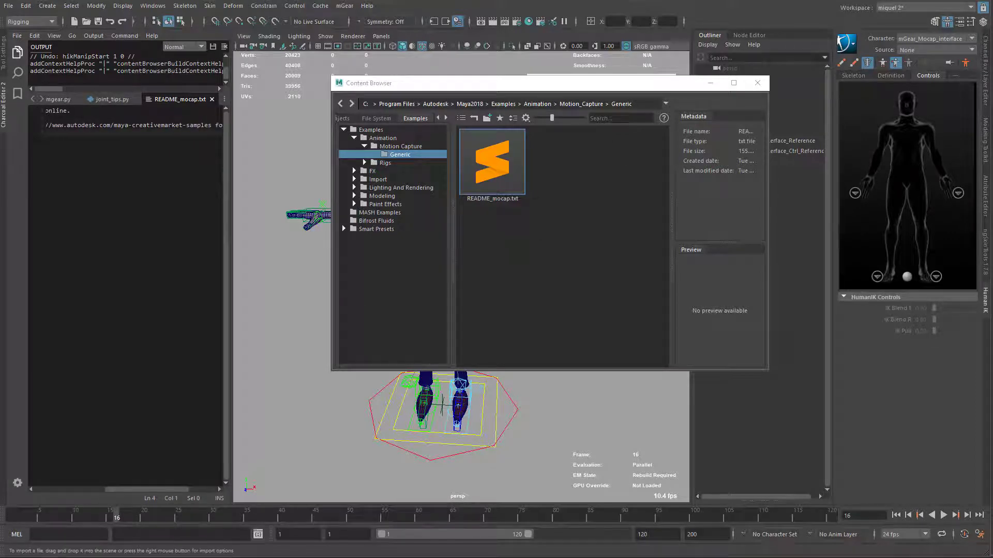
click(757, 83)
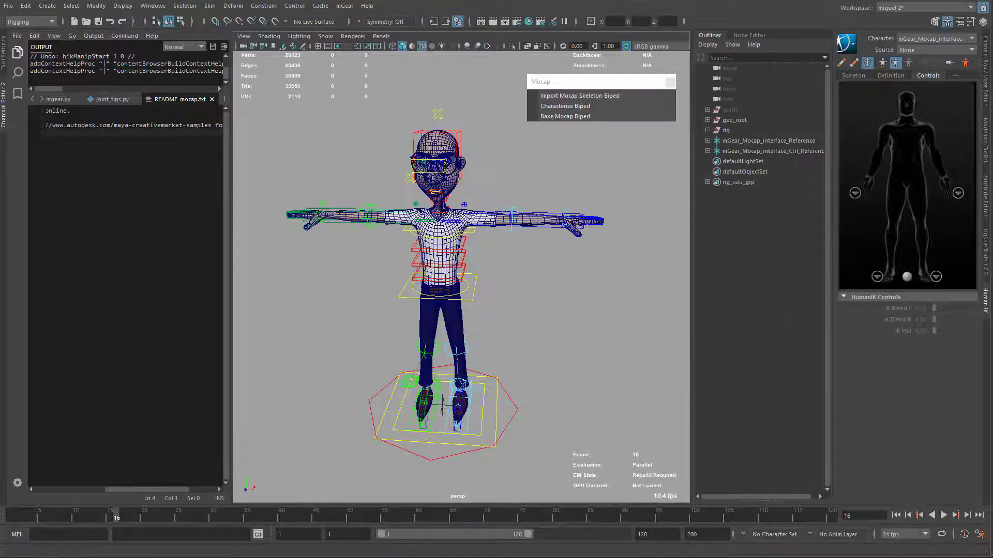
Switch to the file explorer, open HIK_Mocap_Samples > mocap > examples, import dance1.ma into the Maya scene, and put the explorer away
key(alt+Tab)
drag(608, 77, 604, 144)
click(563, 170)
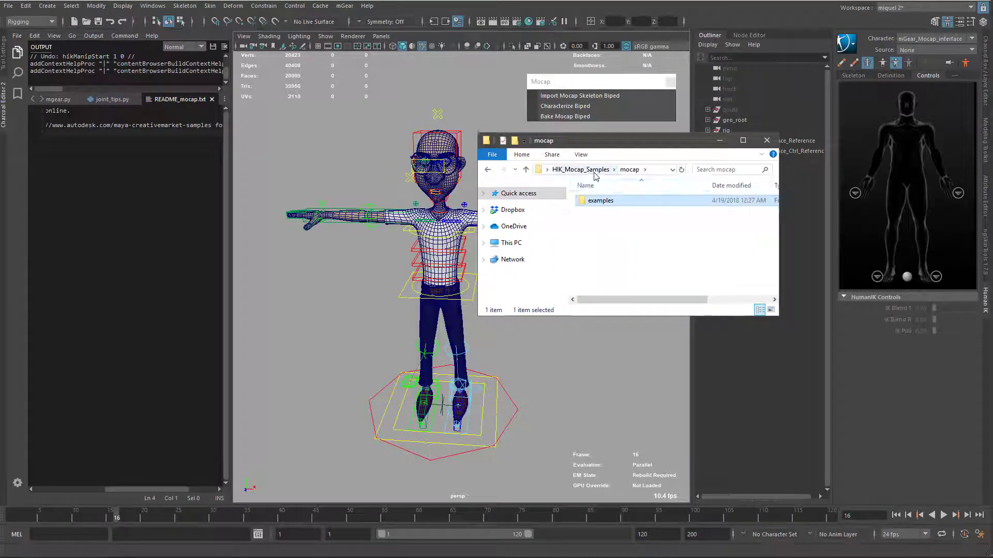
click(590, 170)
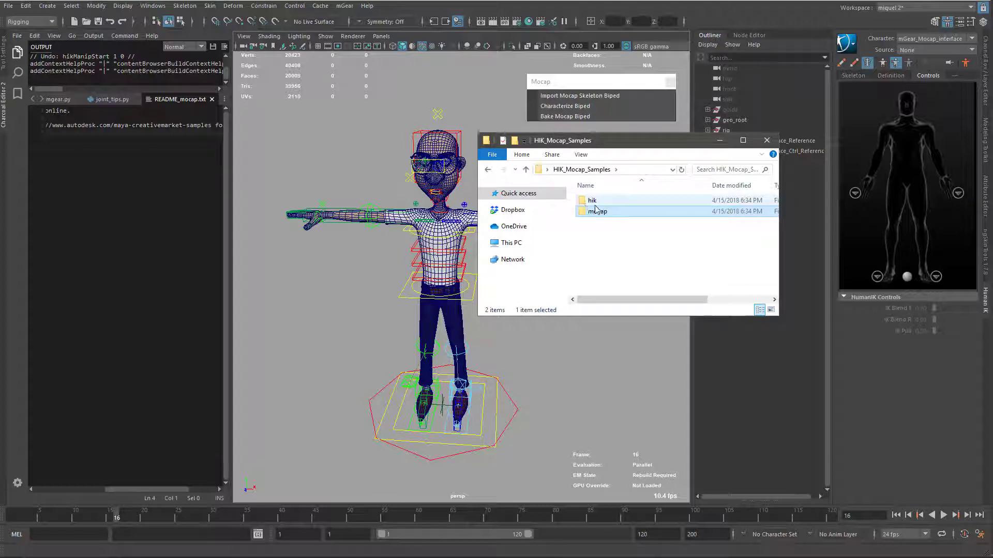
double_click(593, 219)
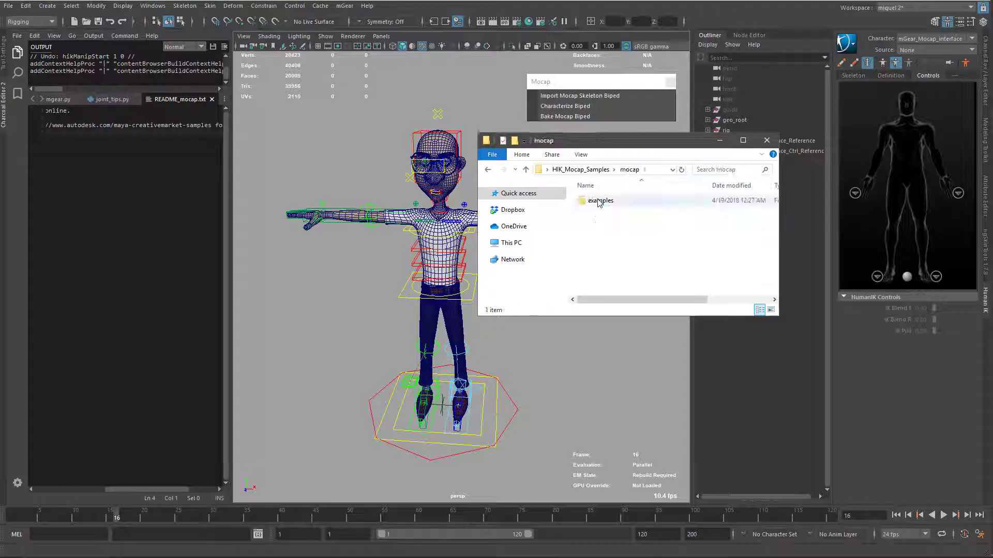
double_click(595, 201)
drag(610, 245, 594, 421)
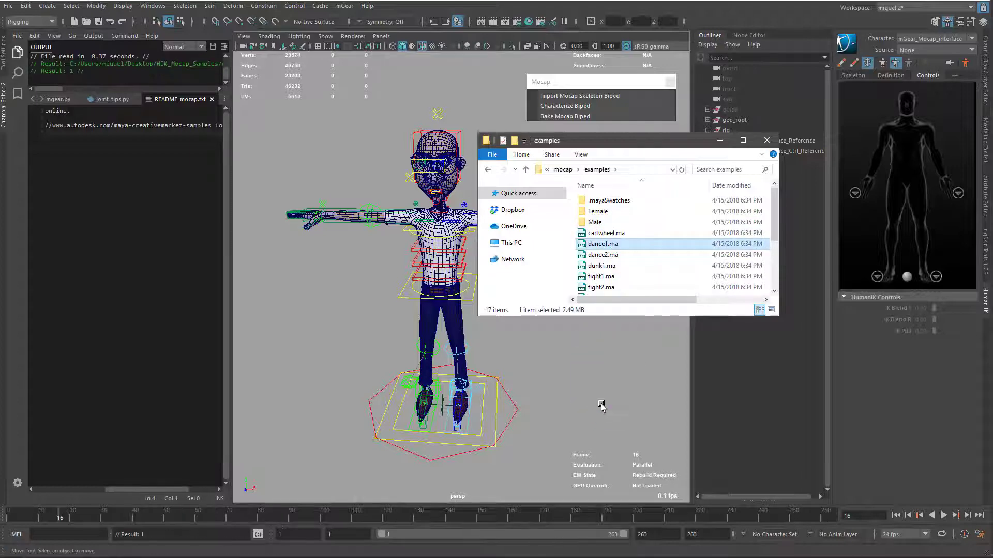
click(719, 140)
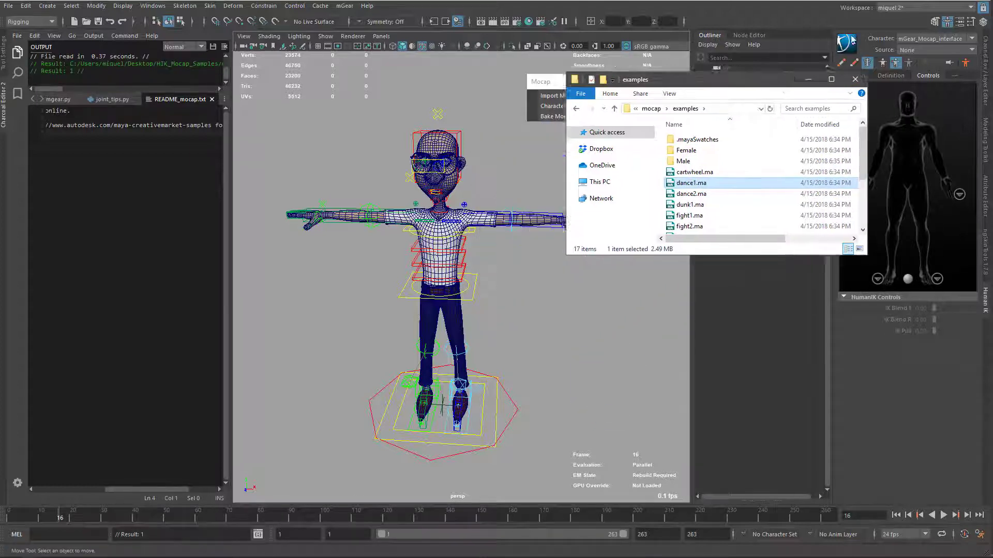
Hide the script editor, bring the imported dance1 figure into view, and scrub its animation to frame 105
alt+right_drag(533, 383, 432, 160)
alt+drag(515, 299, 554, 295)
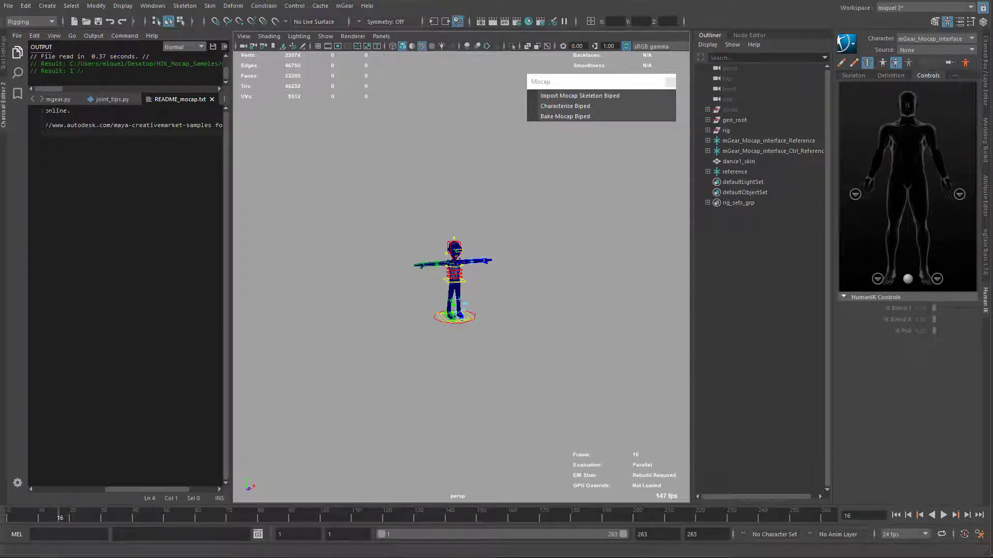
click(7, 123)
scroll(427, 310, down, 5)
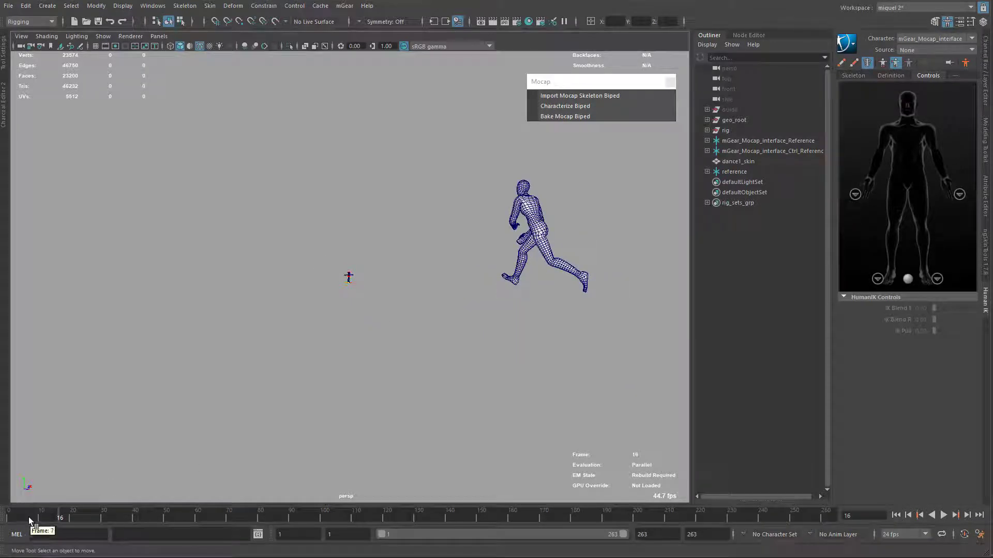
drag(111, 518, 341, 516)
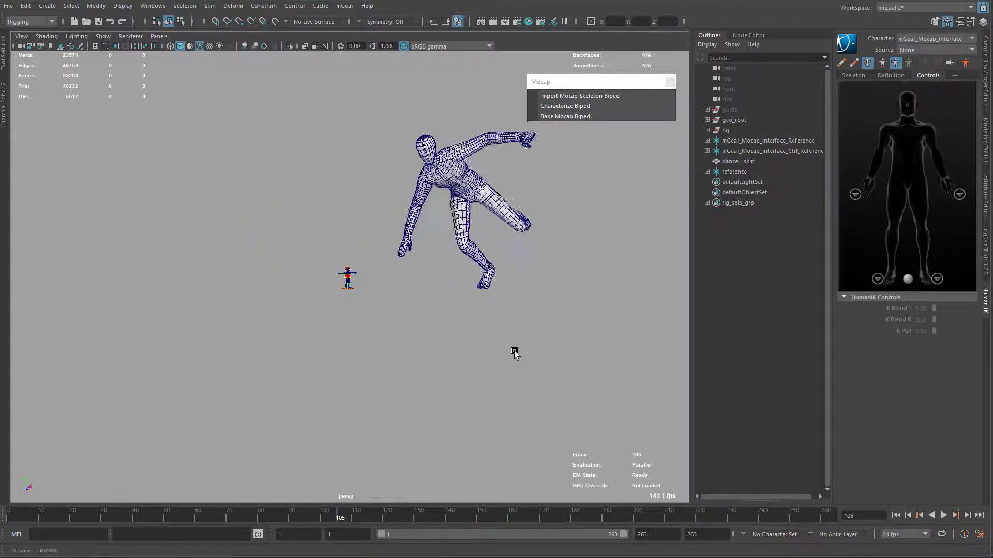
Examine the size and position of the dance1 mocap figure compared with the biped rig
alt+middle_drag(496, 275, 478, 287)
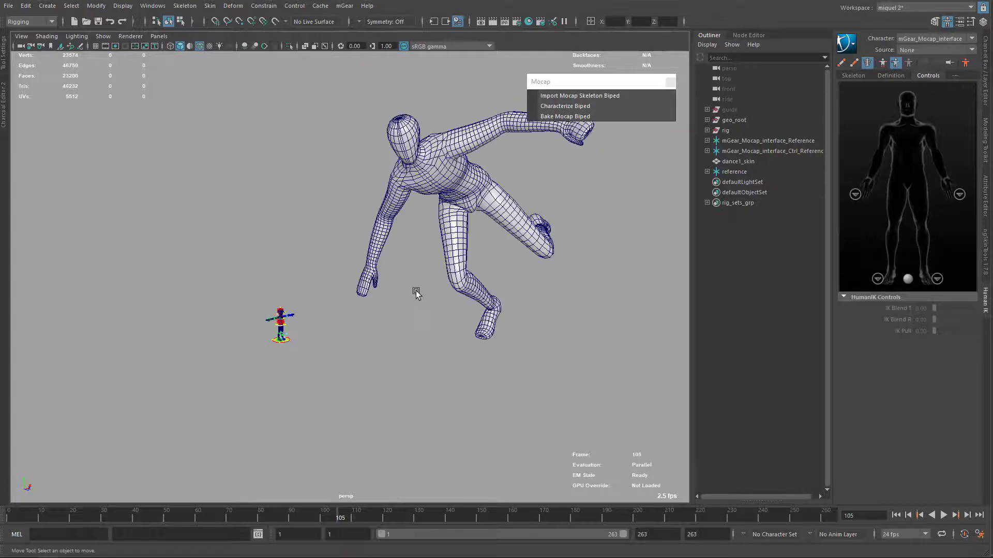
key(alt+2)
alt+drag(263, 316, 402, 317)
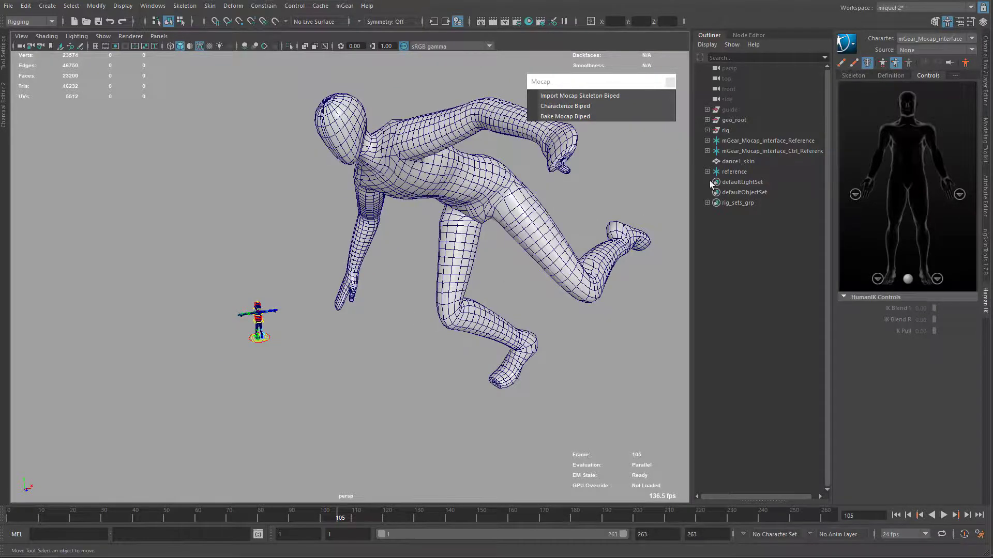
alt+right_drag(315, 321, 352, 352)
alt+middle_drag(351, 352, 350, 319)
alt+right_drag(388, 364, 367, 341)
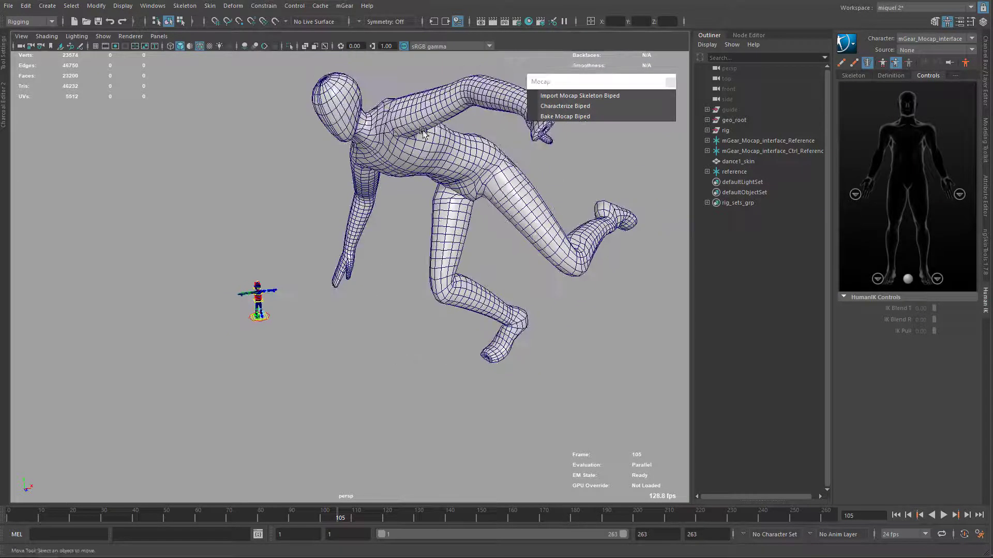
alt+middle_drag(386, 248, 408, 273)
alt+right_drag(389, 291, 396, 311)
alt+right_drag(355, 280, 406, 377)
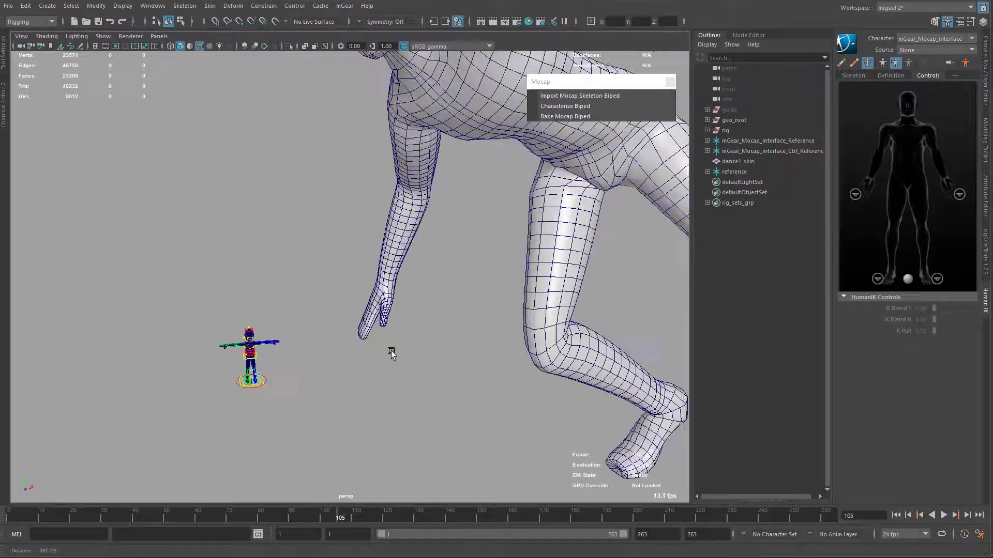
Set the HumanIK source of the mGear_Mocap_interface character to MocapExample and check the rig's pose
alt+middle_drag(380, 331, 461, 223)
alt+right_drag(443, 230, 492, 306)
alt+middle_drag(424, 281, 479, 269)
click(907, 51)
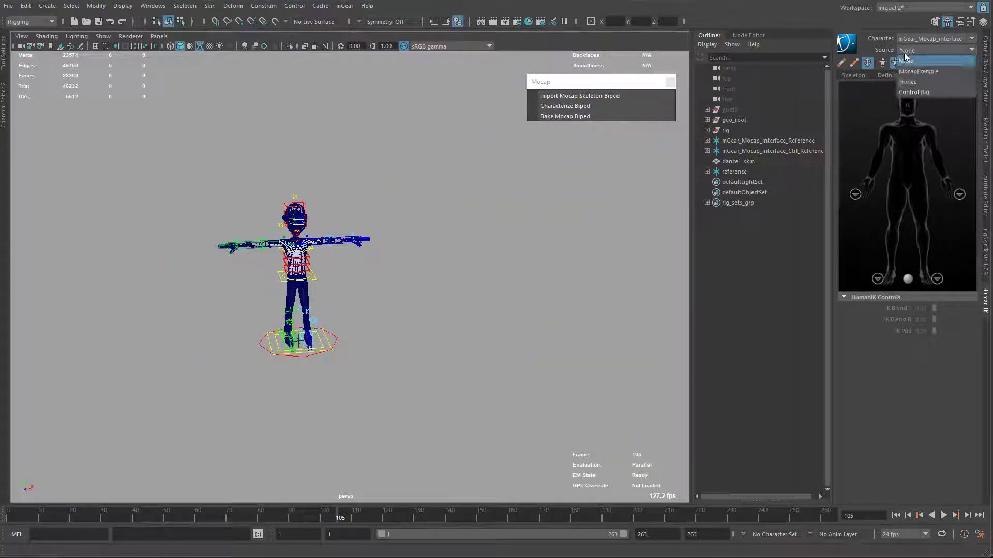
click(925, 74)
alt+drag(322, 279, 368, 268)
alt+right_drag(368, 268, 448, 259)
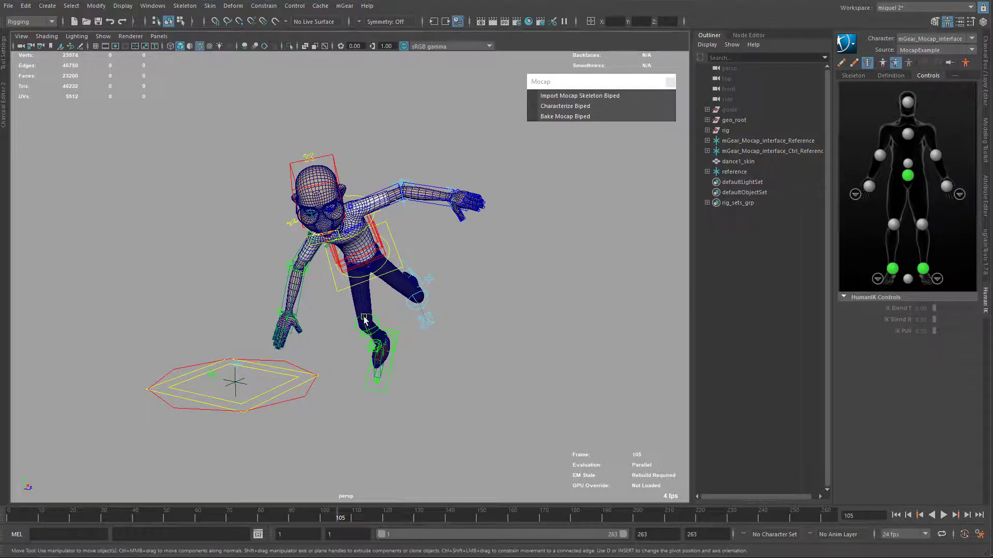
Play back the retargeted dance on the rig and stop it at frame 116
scroll(494, 250, down, 4)
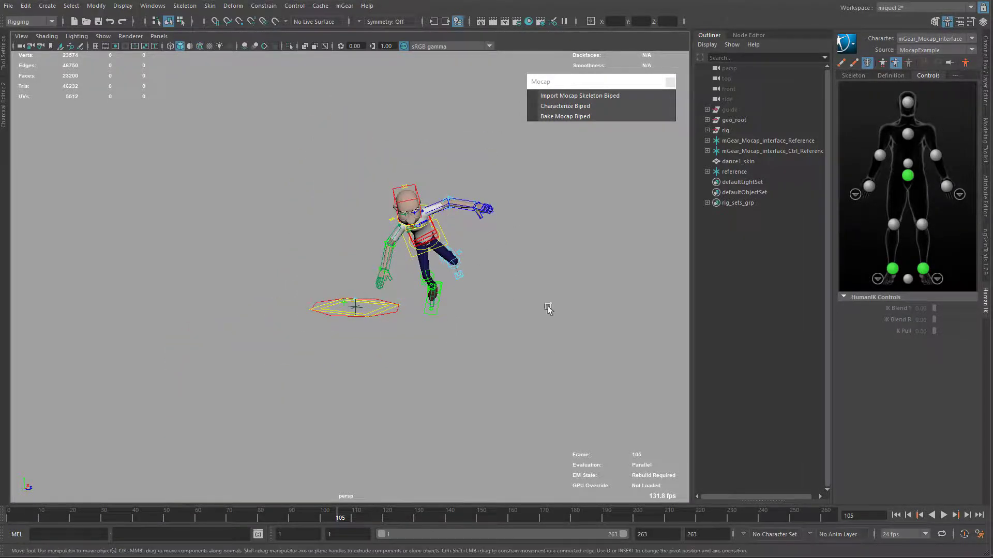
click(944, 515)
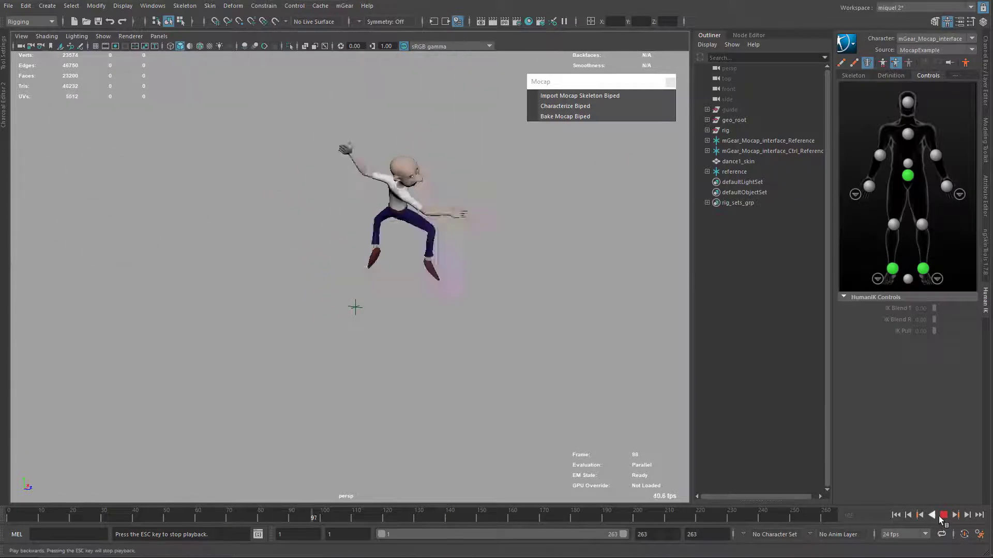
click(943, 515)
Select a foot control and bake the mocap animation onto the biped rig's controls
alt+drag(454, 249, 442, 305)
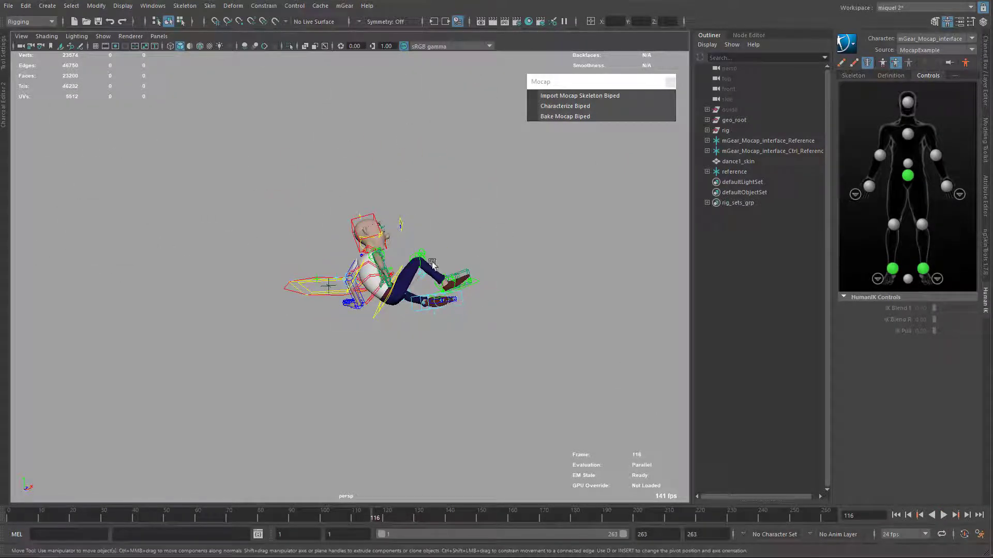
click(459, 307)
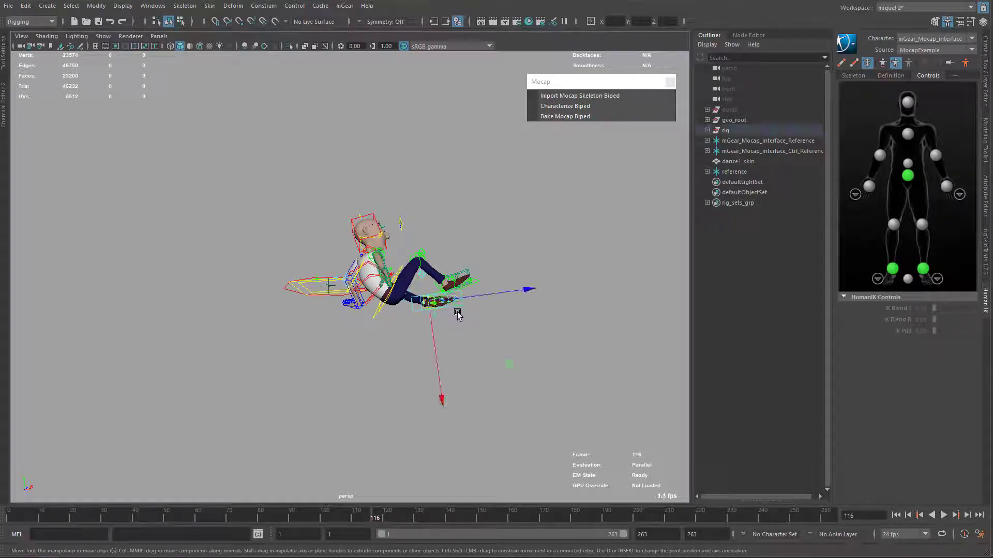
click(564, 118)
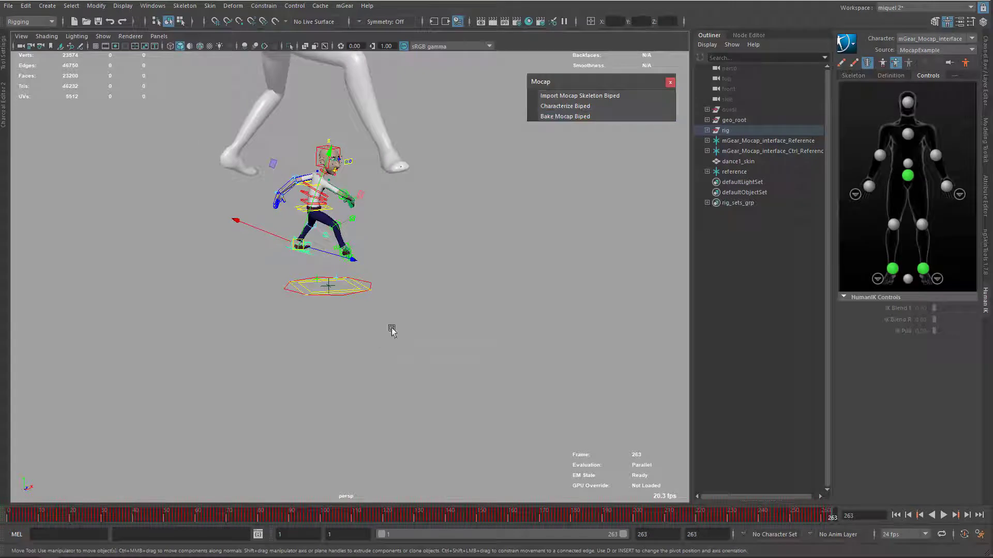
Select the rig's global_C0_ctl control and inspect its Mocap Attach attribute in the Channel Box
click(372, 291)
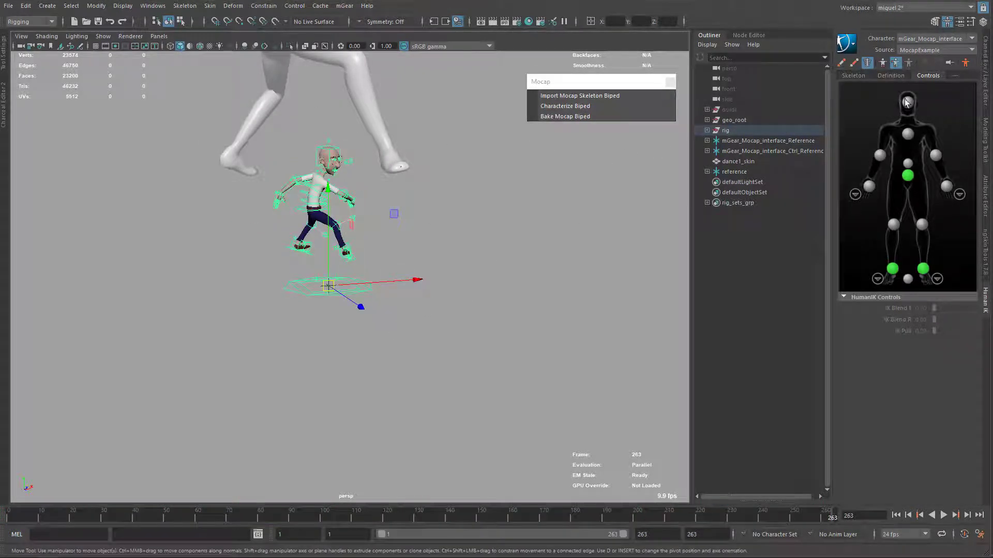
click(985, 72)
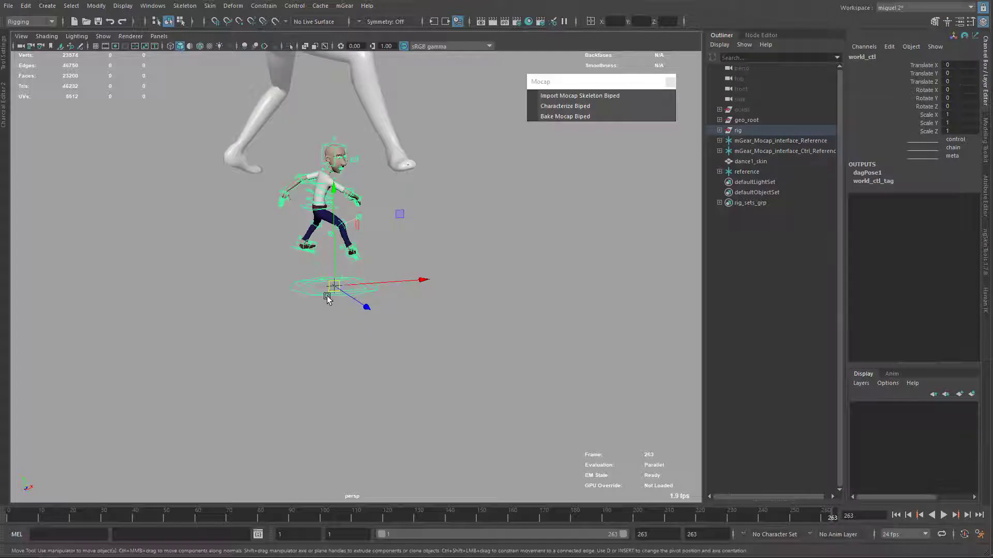
click(363, 289)
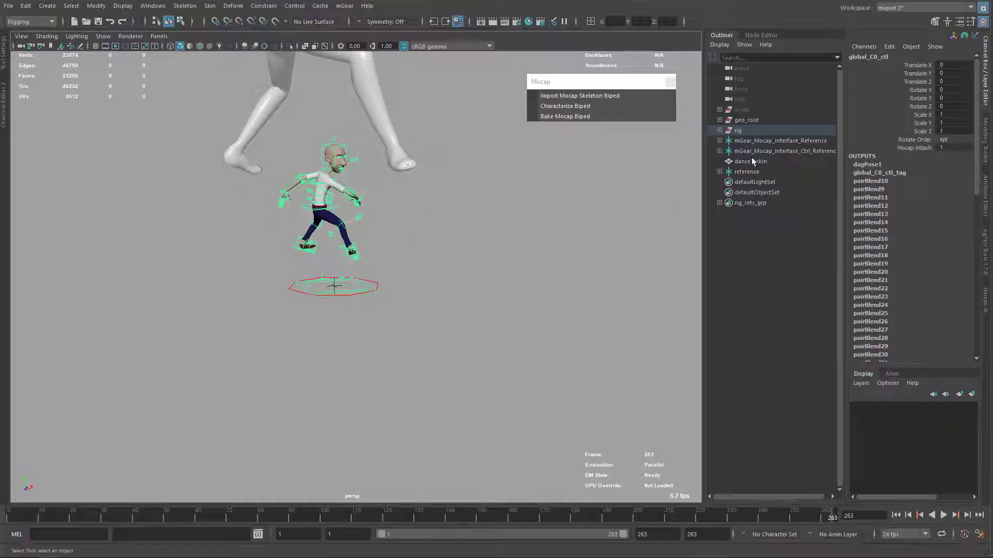
click(919, 149)
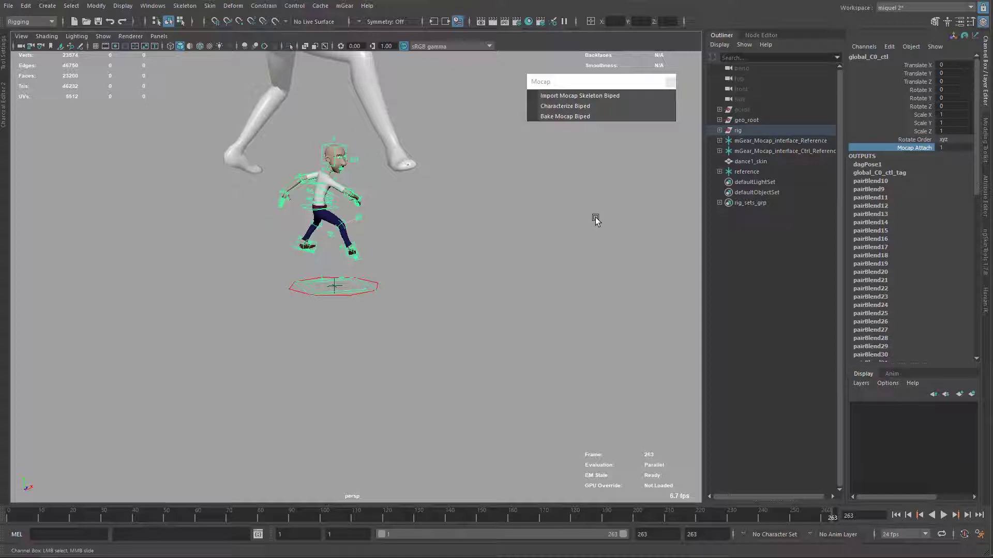
Set the HumanIK source of the mGear_Mocap_interface character to Control Rig
click(984, 300)
click(934, 51)
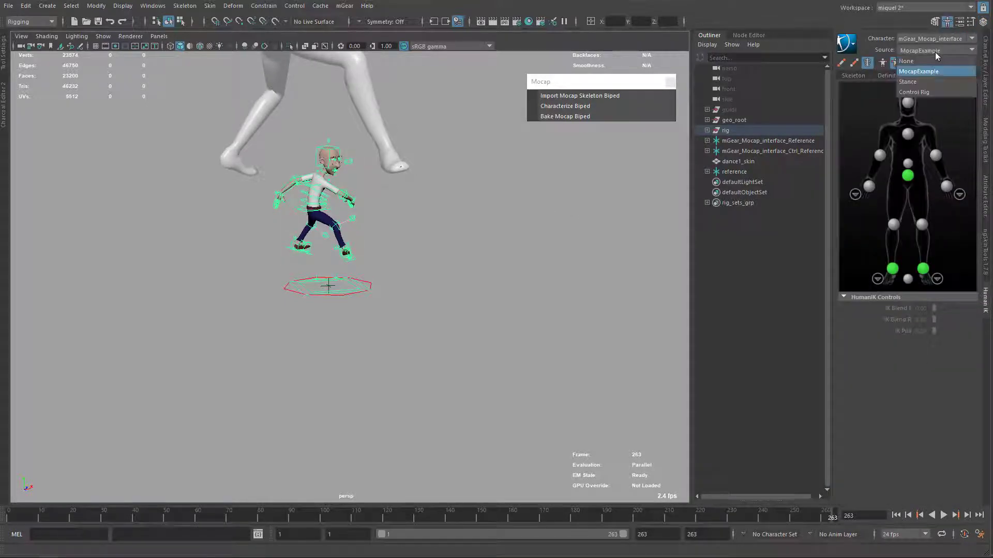
click(931, 93)
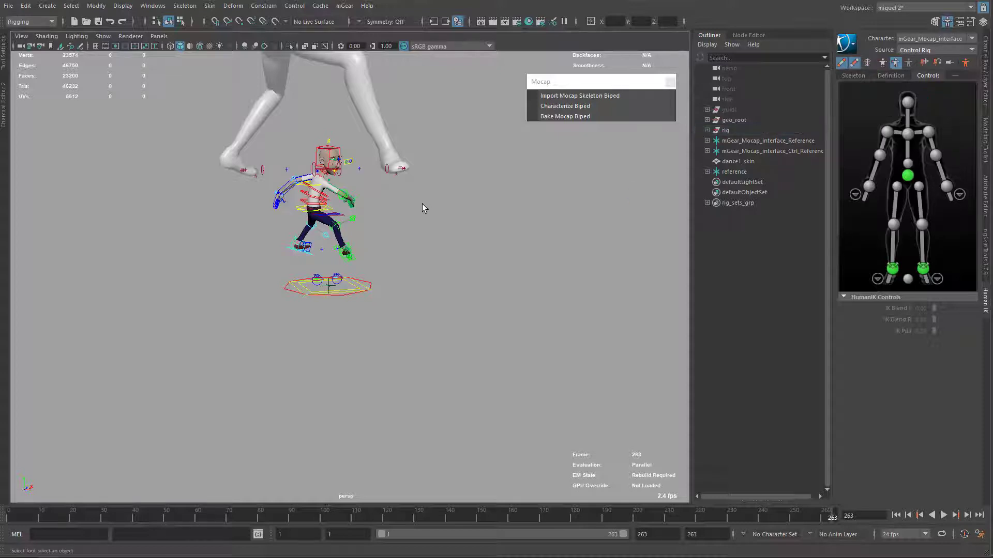
Try moving the HumanIK effector on the character's left wrist and look at the rig up close
click(945, 187)
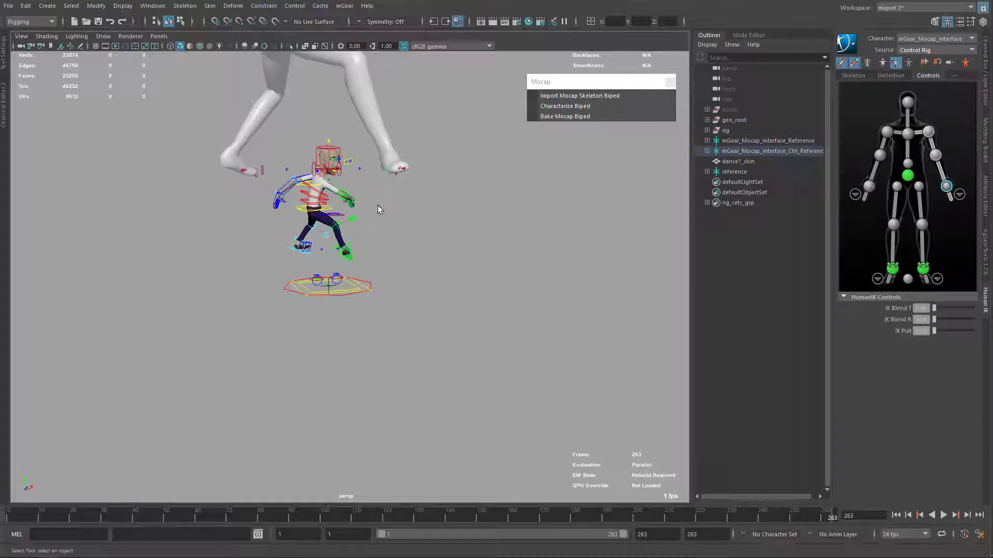
key(w)
drag(389, 172, 376, 201)
scroll(376, 204, up, 5)
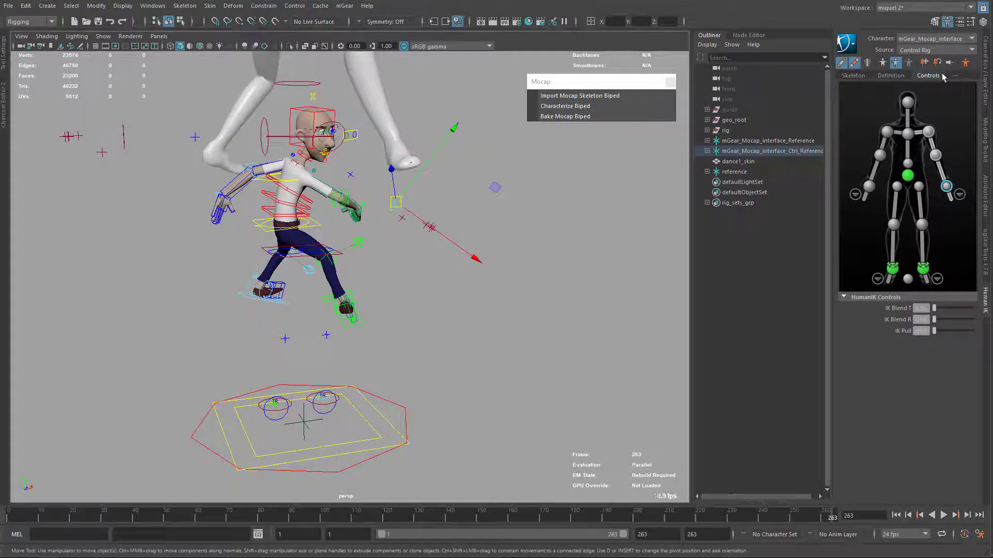
Switch the HumanIK source to None and back to Control Rig
click(933, 49)
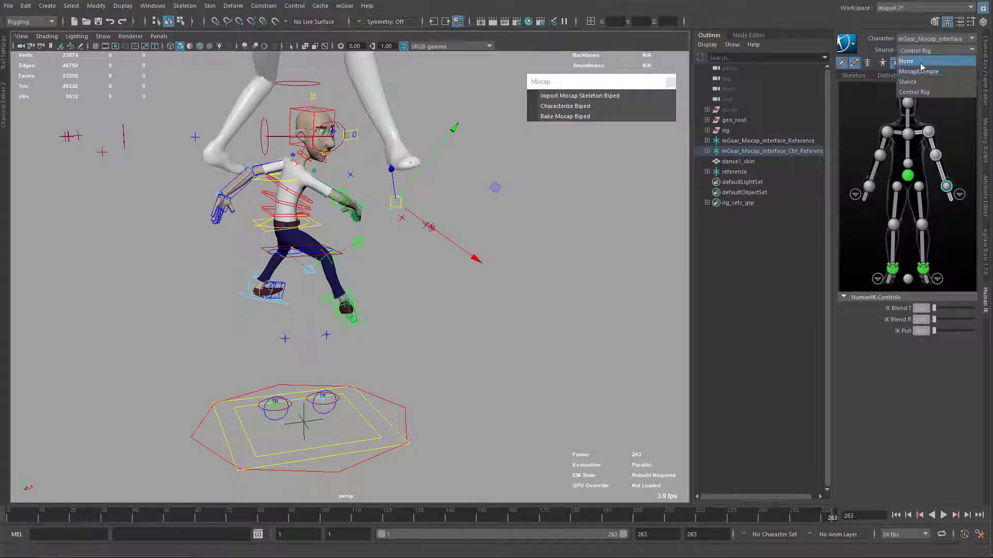
click(921, 62)
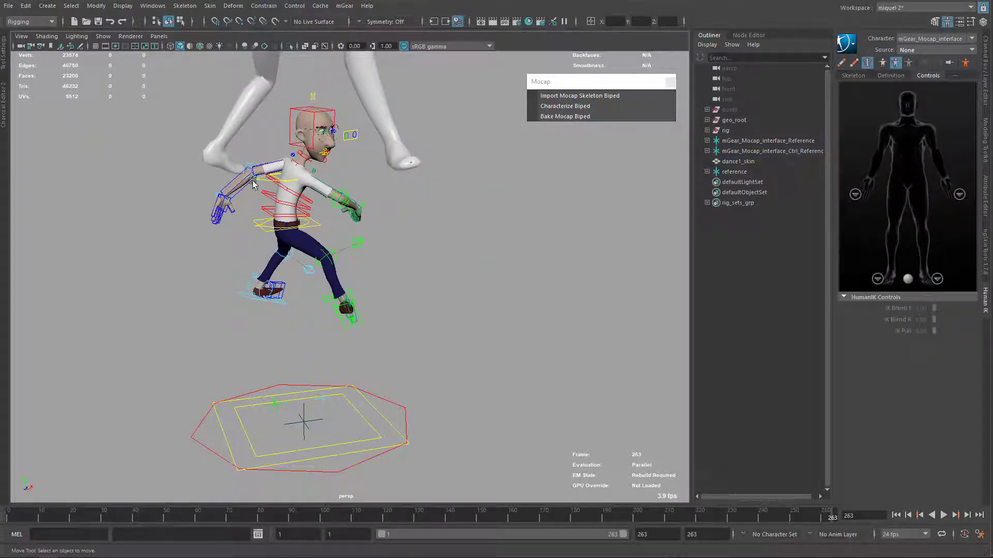
click(919, 51)
click(925, 94)
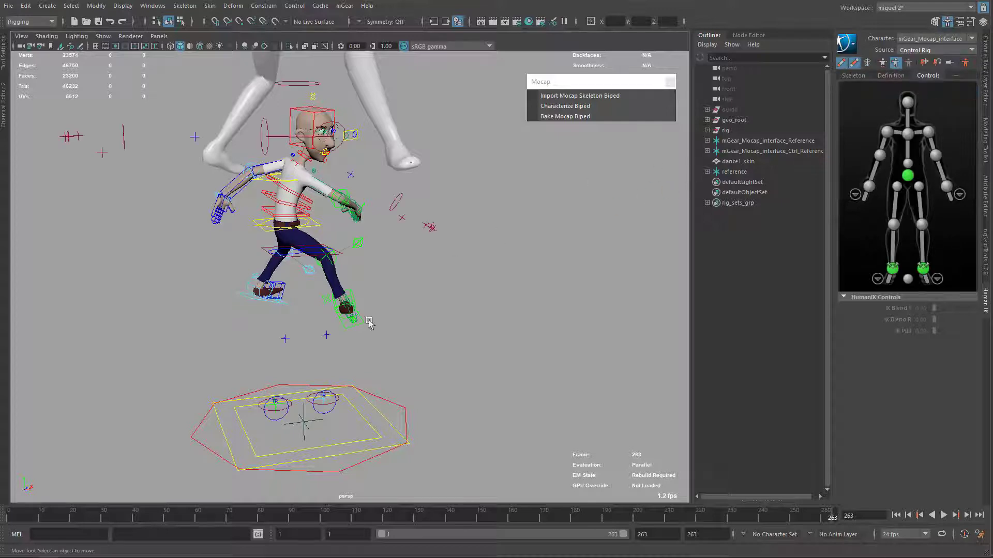
Set the Mocap Attach attribute of the rig's global_C0_ctl control to 0
click(380, 423)
click(986, 69)
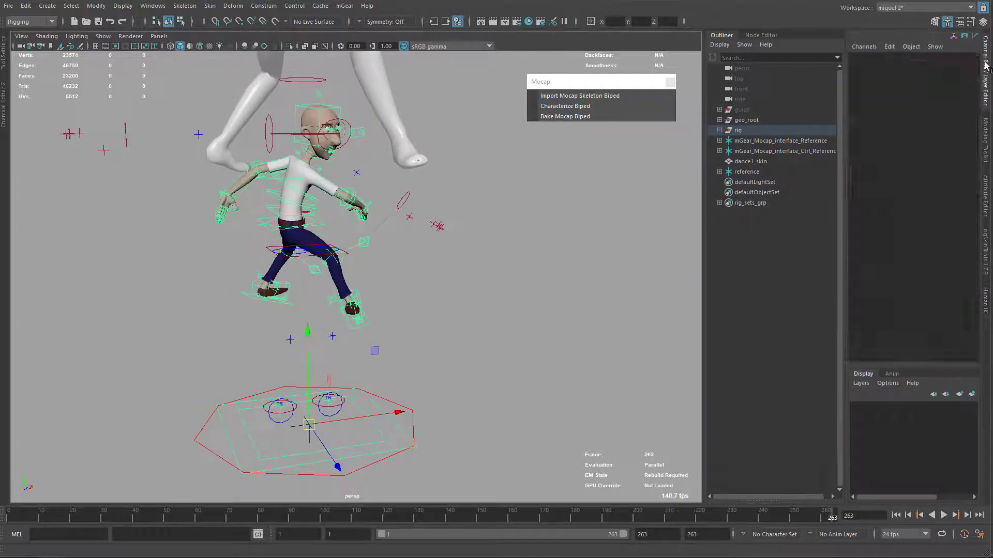
click(919, 143)
click(916, 148)
middle_drag(468, 284, 547, 255)
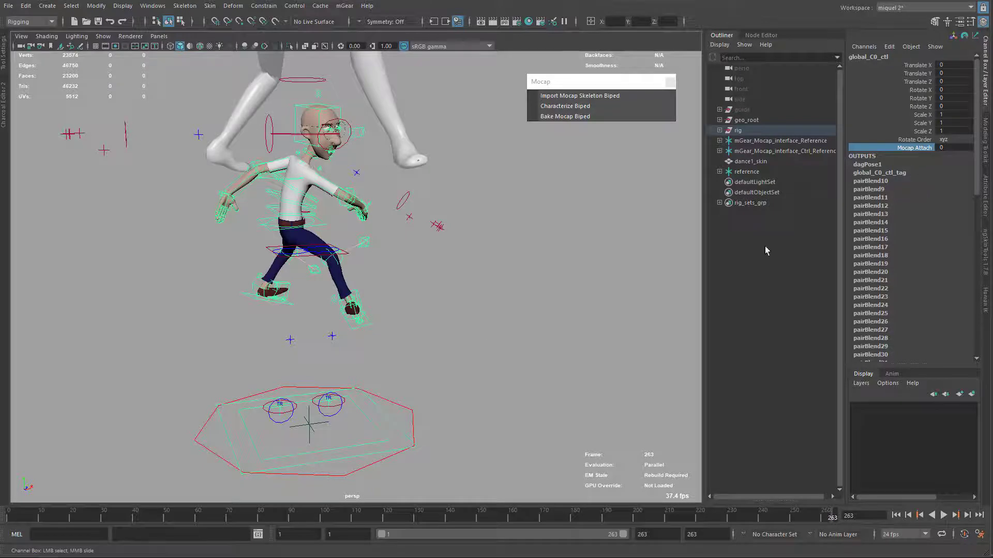
Delete both mGear_Mocap_interface reference skeletons, dance1_skin and the mocap reference skeleton from the scene
alt+right_drag(447, 314, 428, 310)
alt+middle_drag(428, 310, 428, 301)
click(761, 141)
key(f)
alt+right_drag(465, 319, 425, 253)
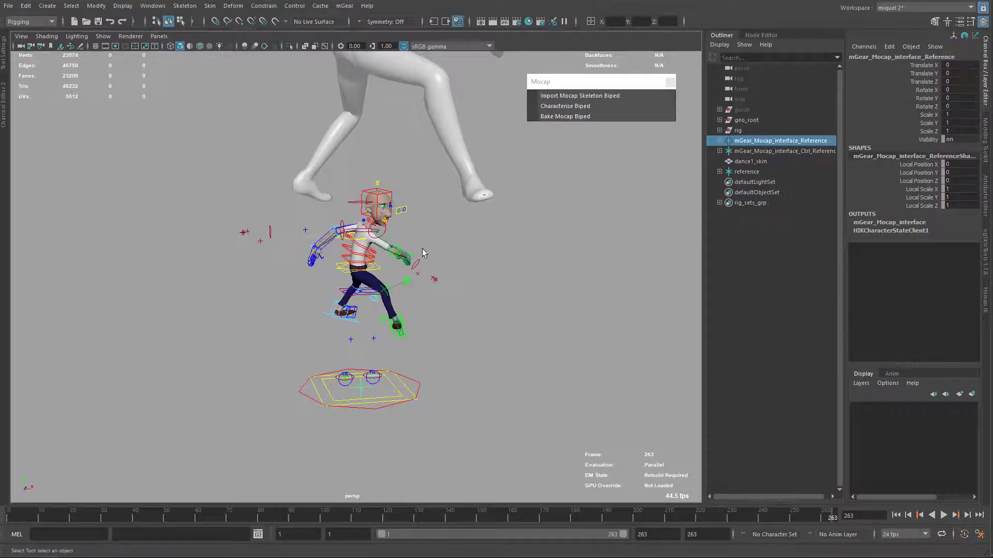
alt+drag(588, 232, 651, 228)
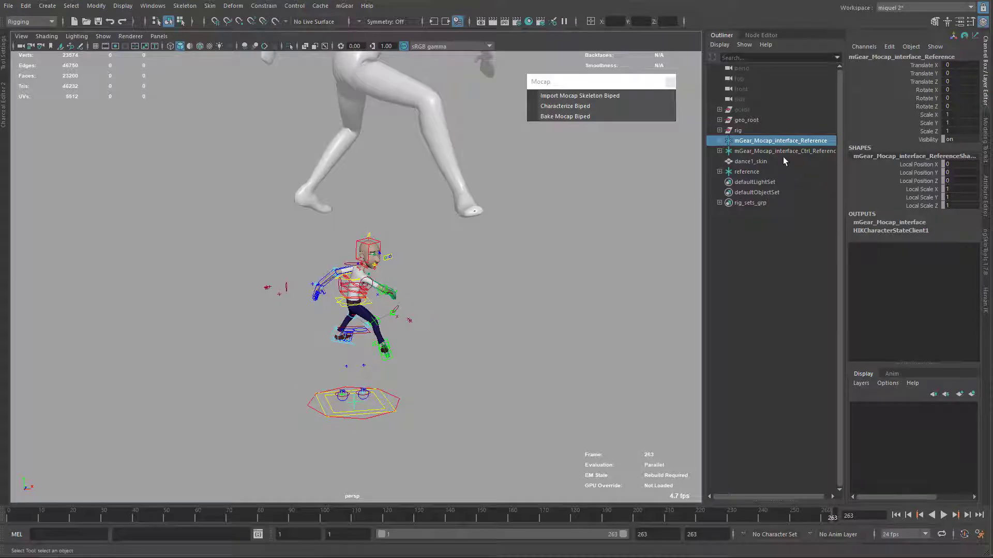
ctrl+click(745, 172)
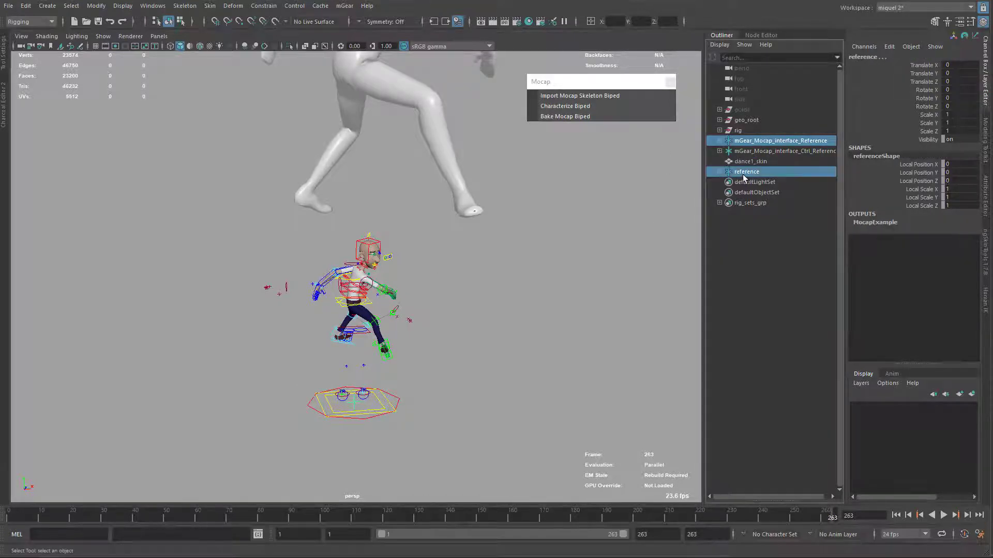
shift+click(750, 151)
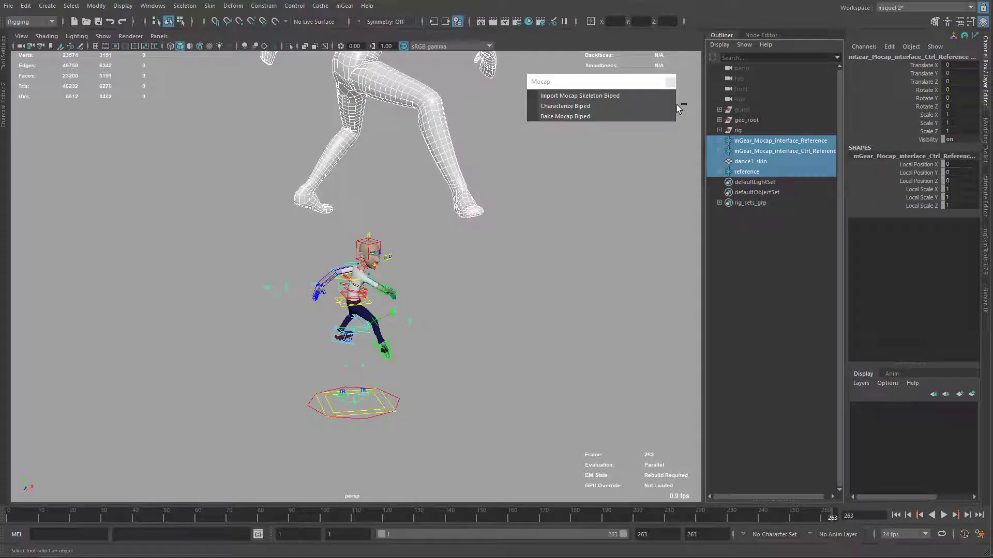
key(Delete)
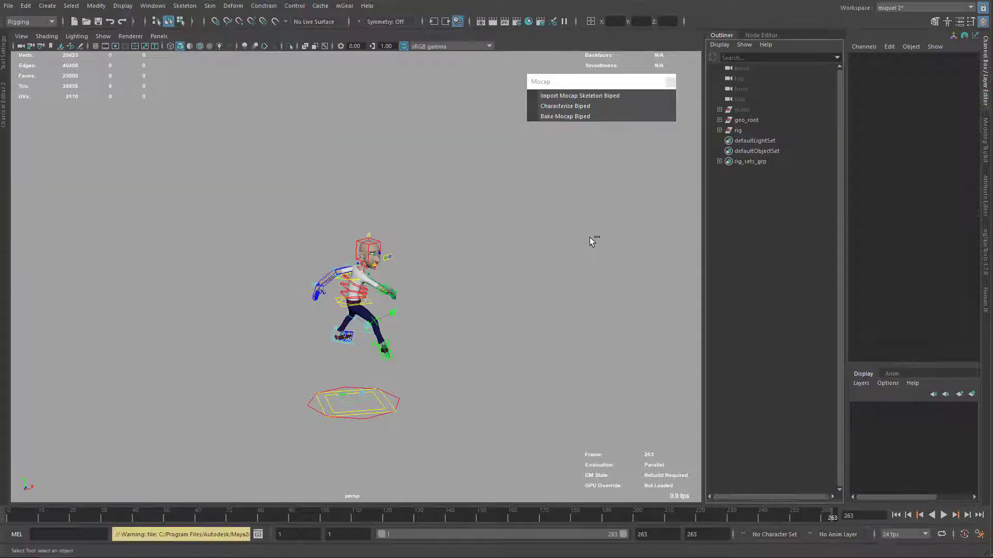
Play back the baked animation on the rig without the mocap skeletons and save the scene
alt+drag(510, 339, 492, 331)
drag(121, 512, 181, 502)
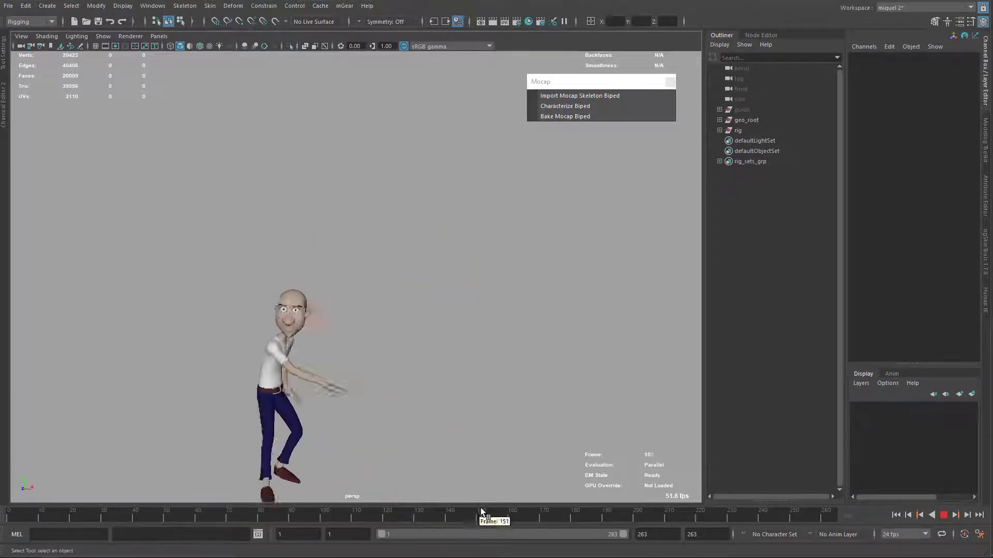
key(alt+v)
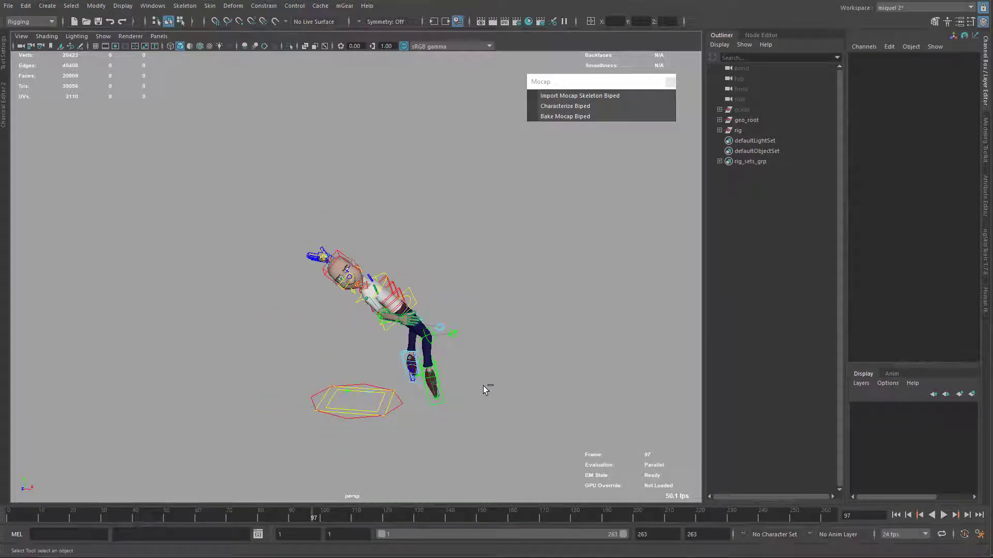
key(ctrl+s)
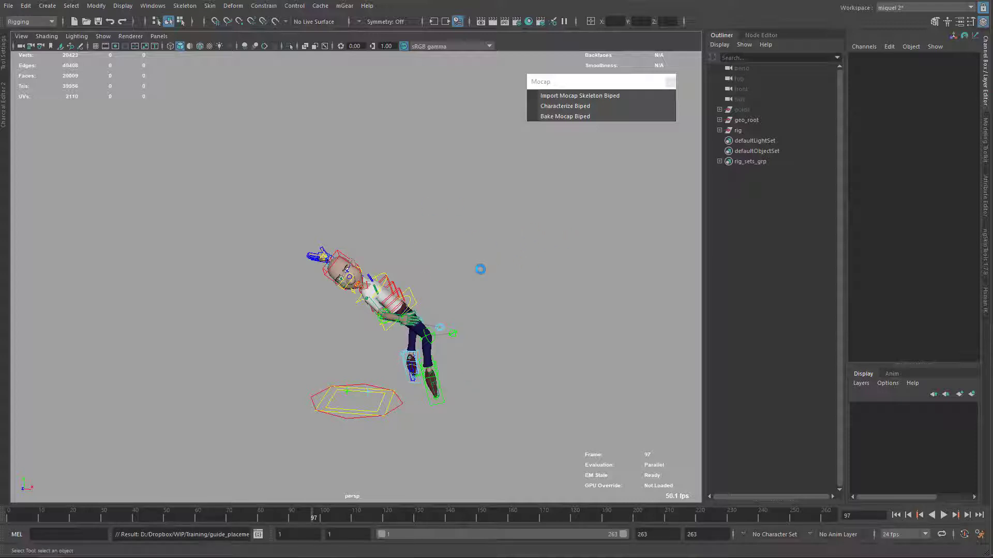
Run the studioLibrary.py script to open Studio Library and place its window over the viewport
key(Tab)
text(s)
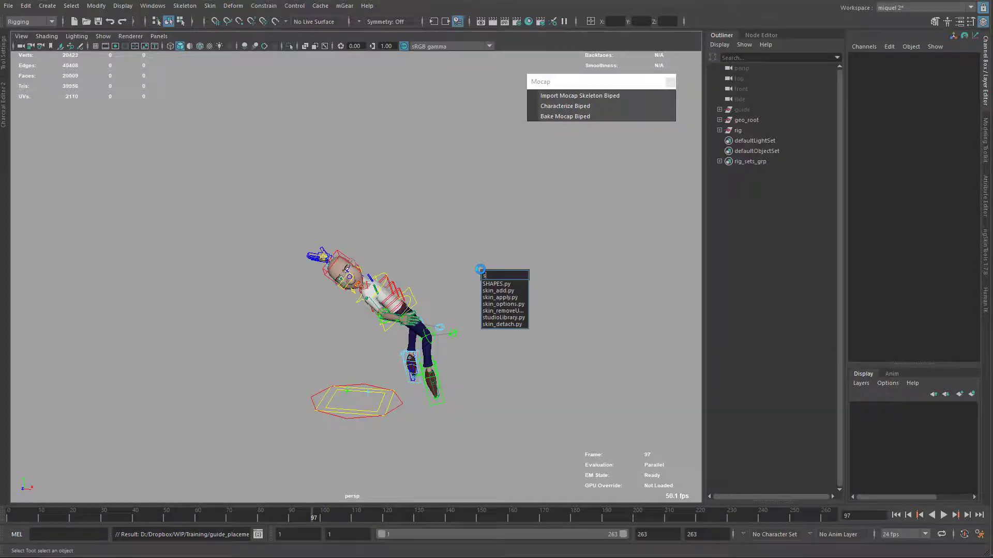
text(t)
key(Down)
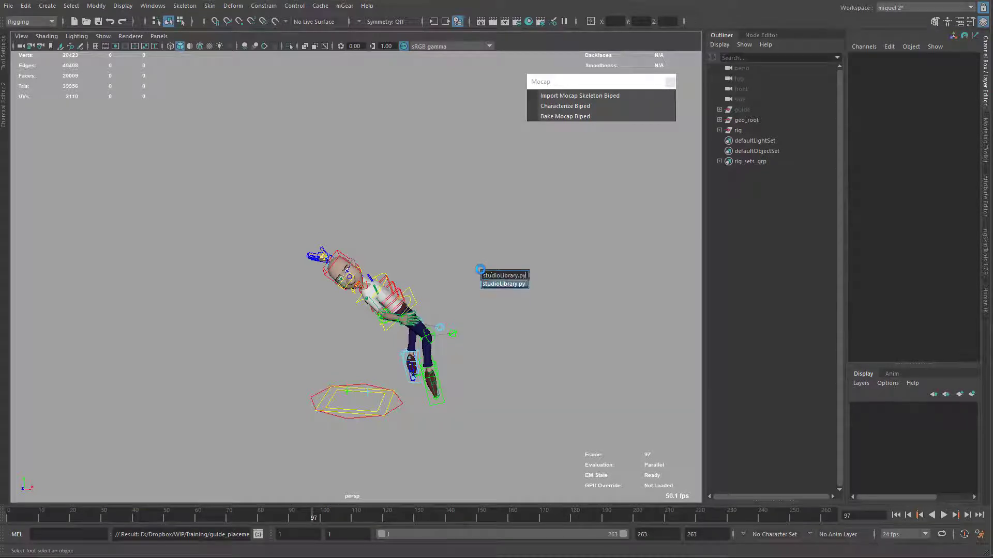
key(Return)
drag(403, 119, 545, 137)
drag(666, 143, 575, 152)
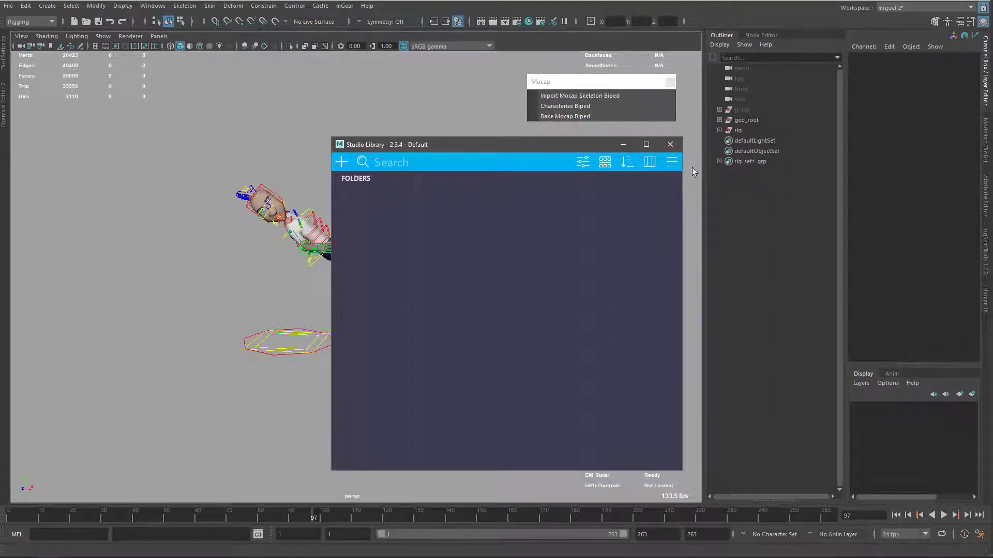
Select all rig controls through the rig_controllers_grp set and start a new Animation item in Studio Library
click(719, 161)
click(765, 184)
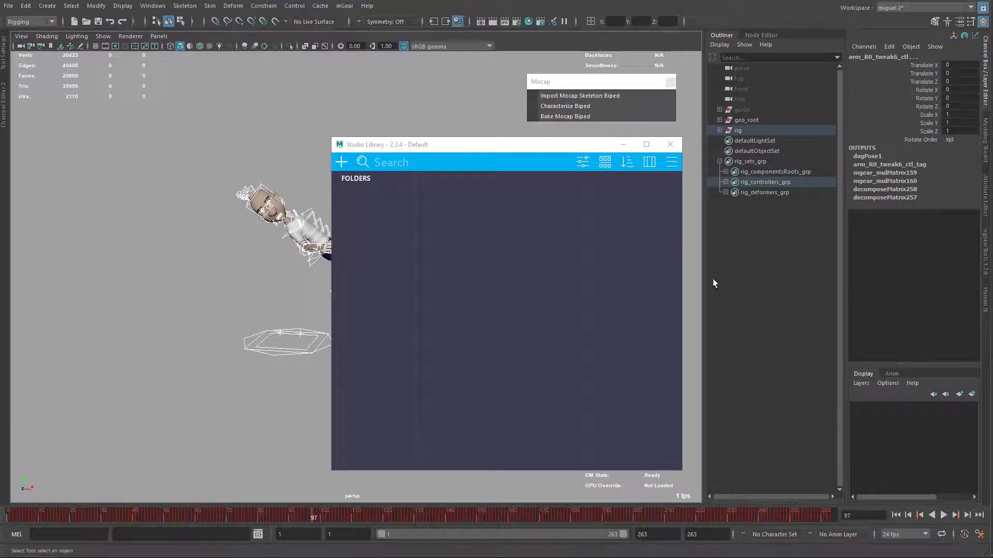
right_click(478, 212)
mouse_move(497, 220)
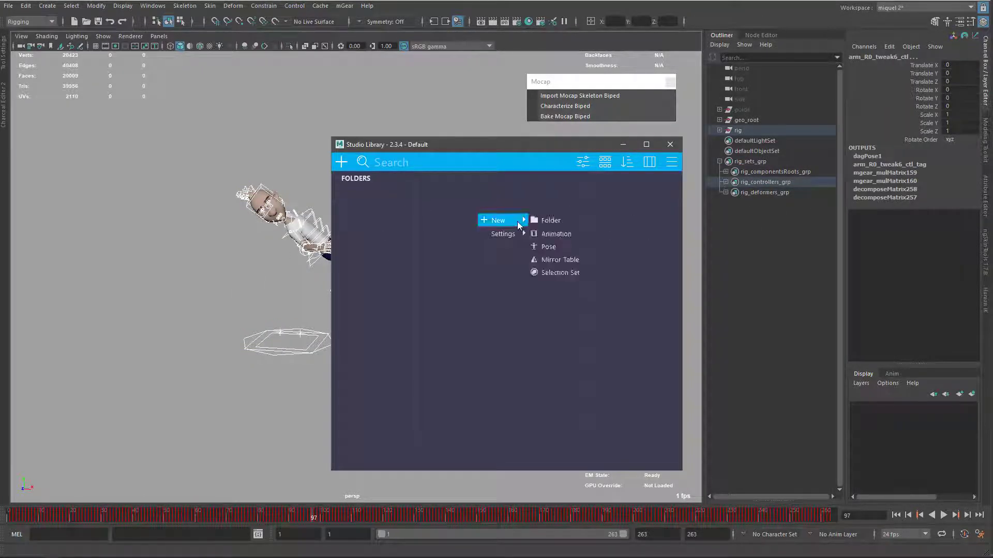
click(557, 234)
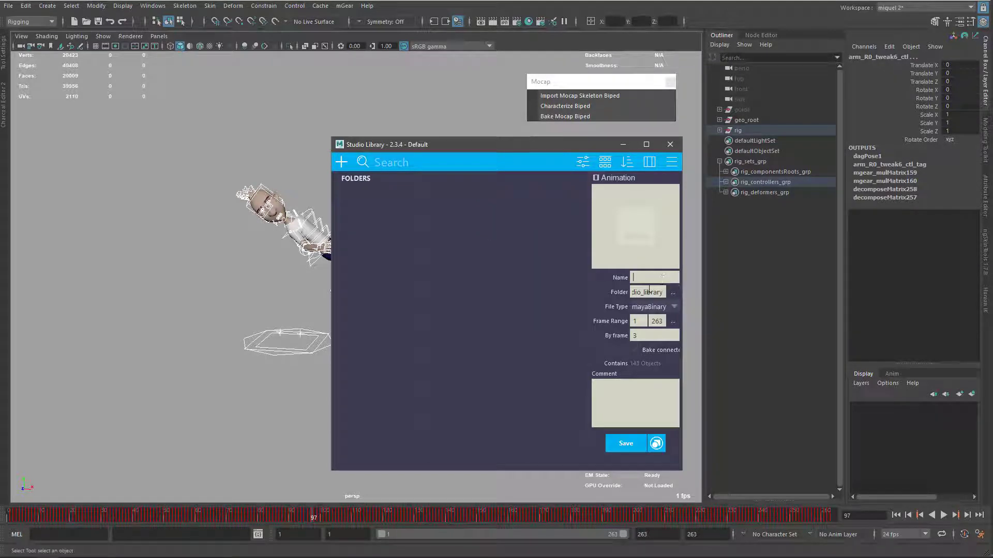
Name the animation "dance", capture its thumbnail sequence from the viewport and save it to the library
text(dance)
alt+right_drag(233, 309, 232, 309)
click(643, 236)
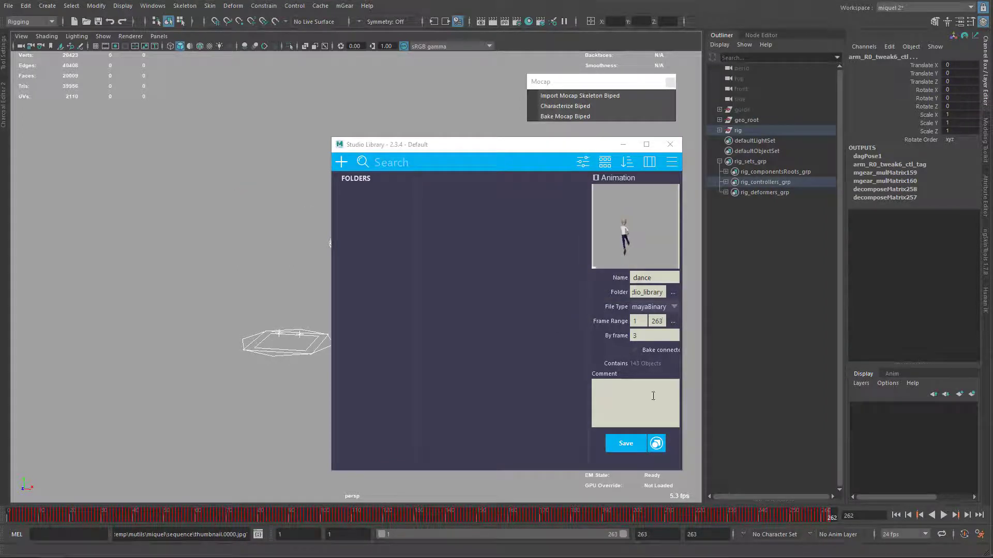
click(628, 448)
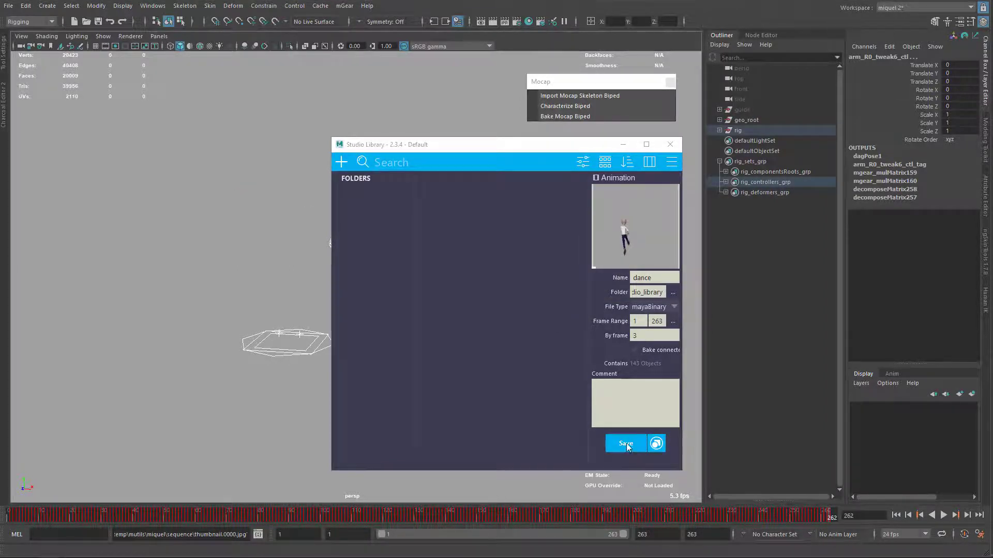